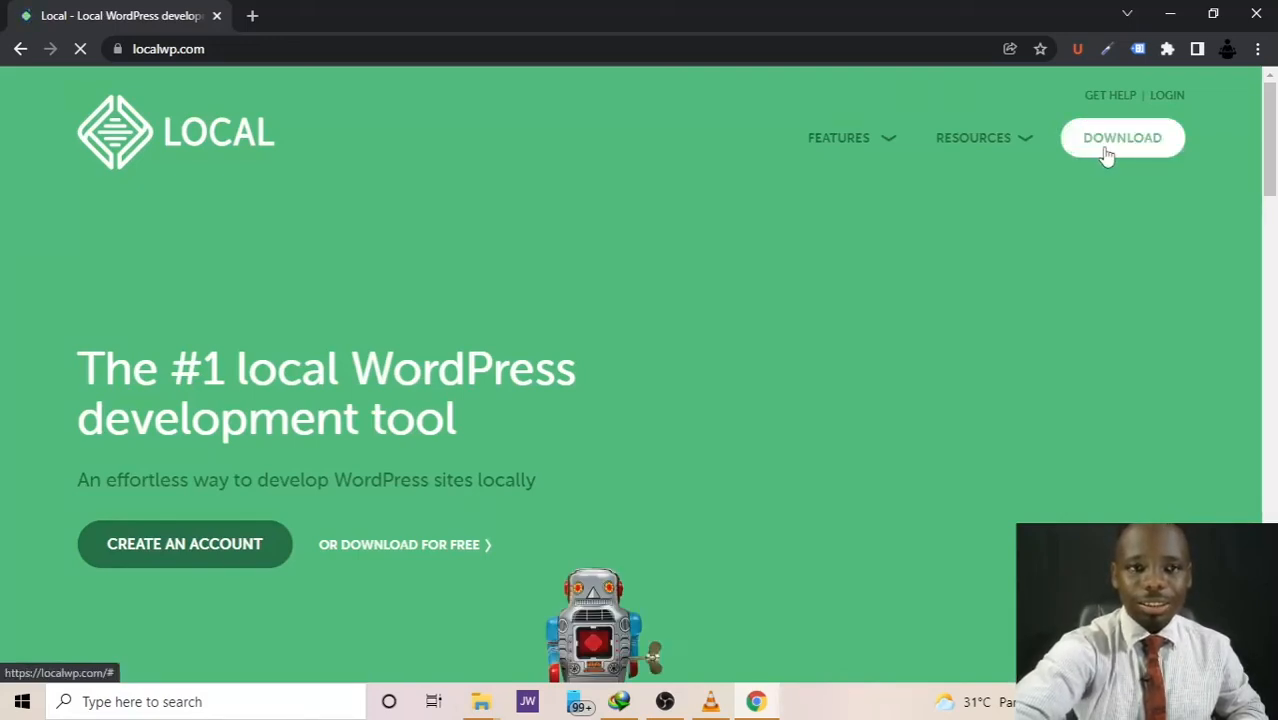
Step: Open the Download Local form from the DOWNLOAD button on localwp.com
left_click(1108, 155)
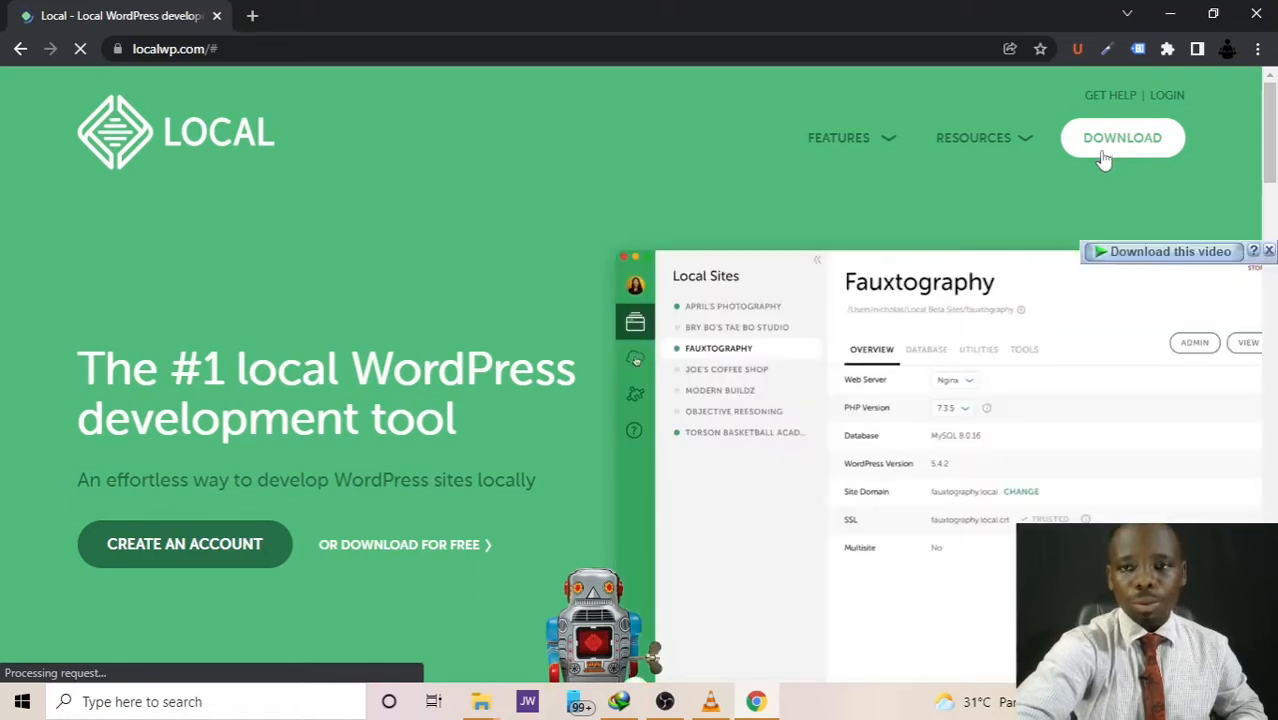
left_click(1103, 158)
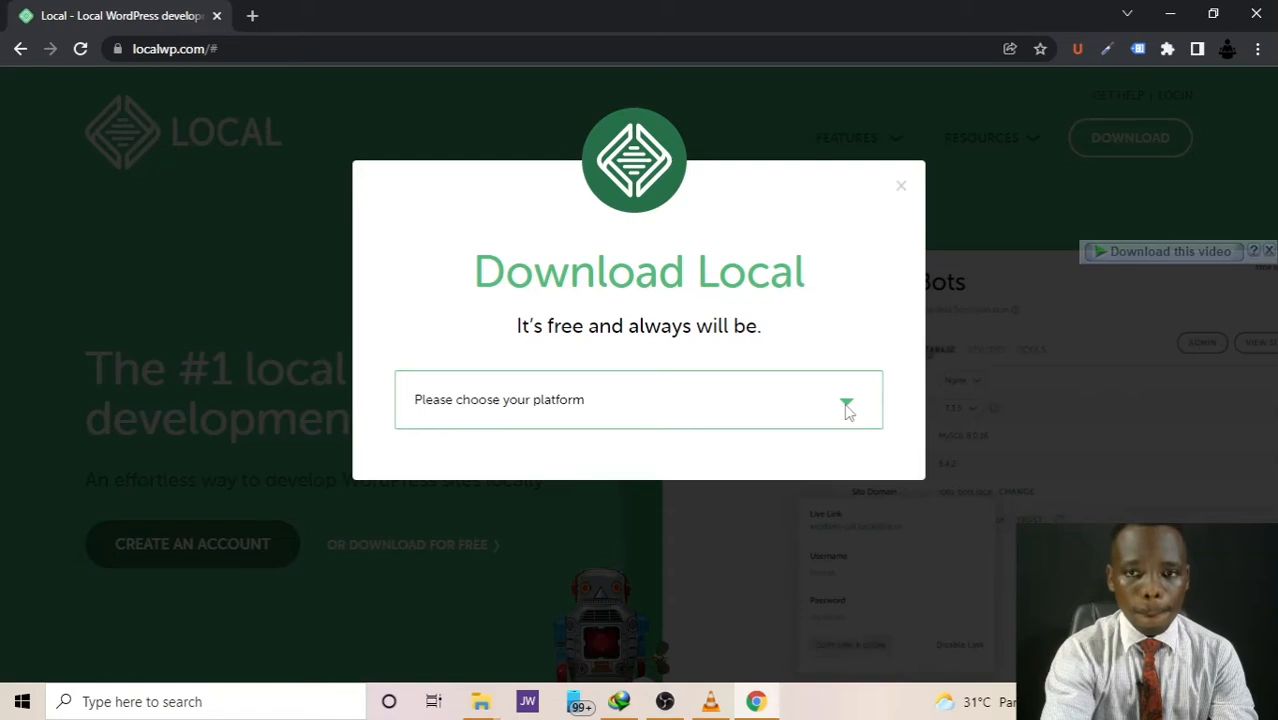
Step: Choose Windows as the download platform
triple_click(846, 406)
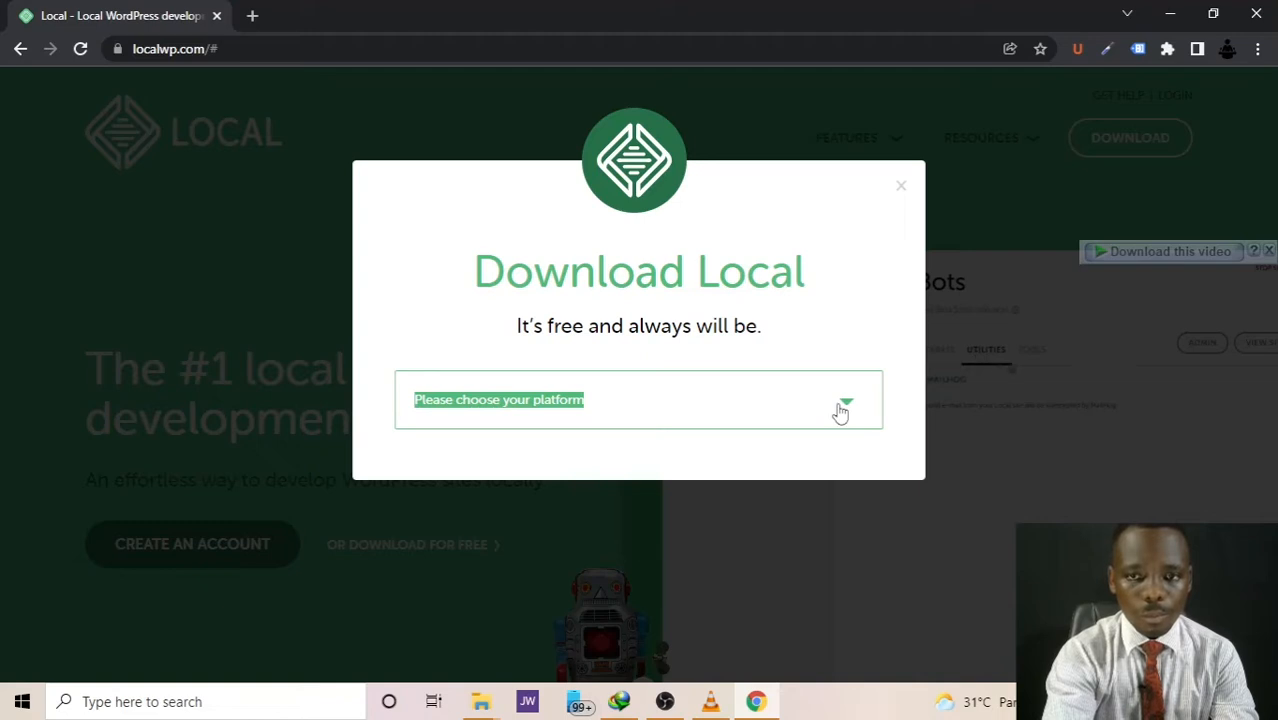
left_click(839, 410)
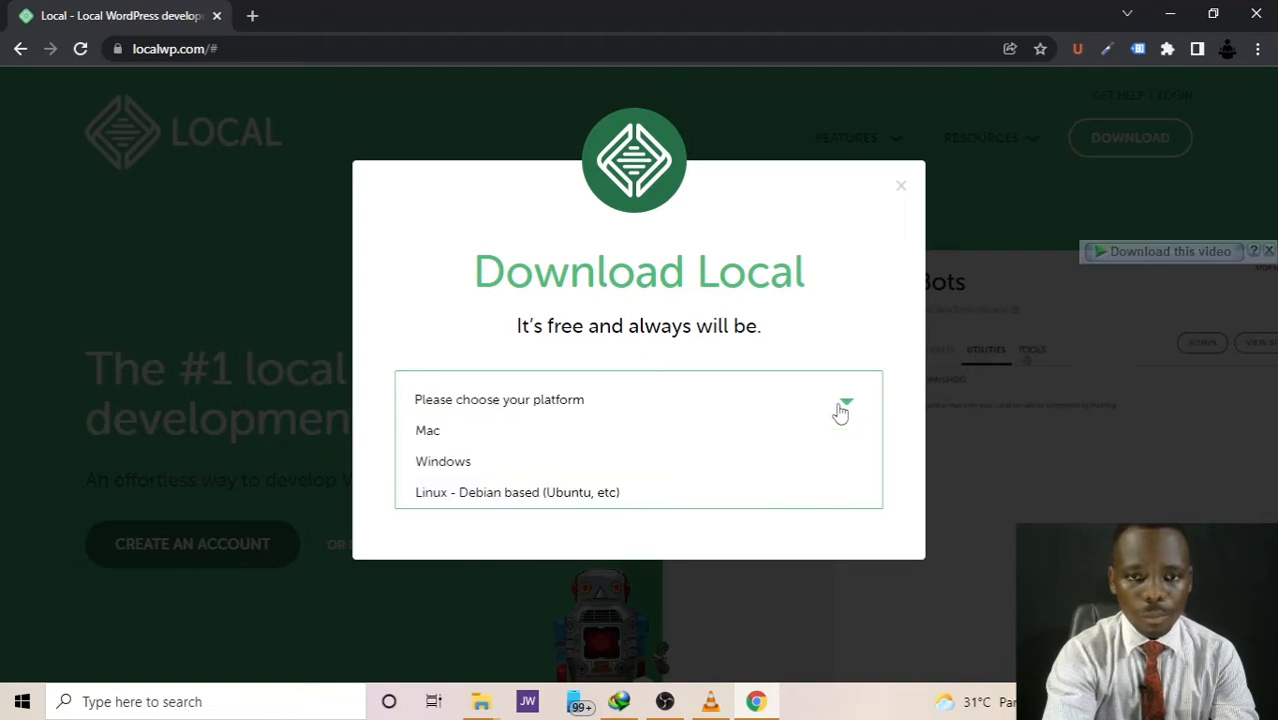
left_click(711, 462)
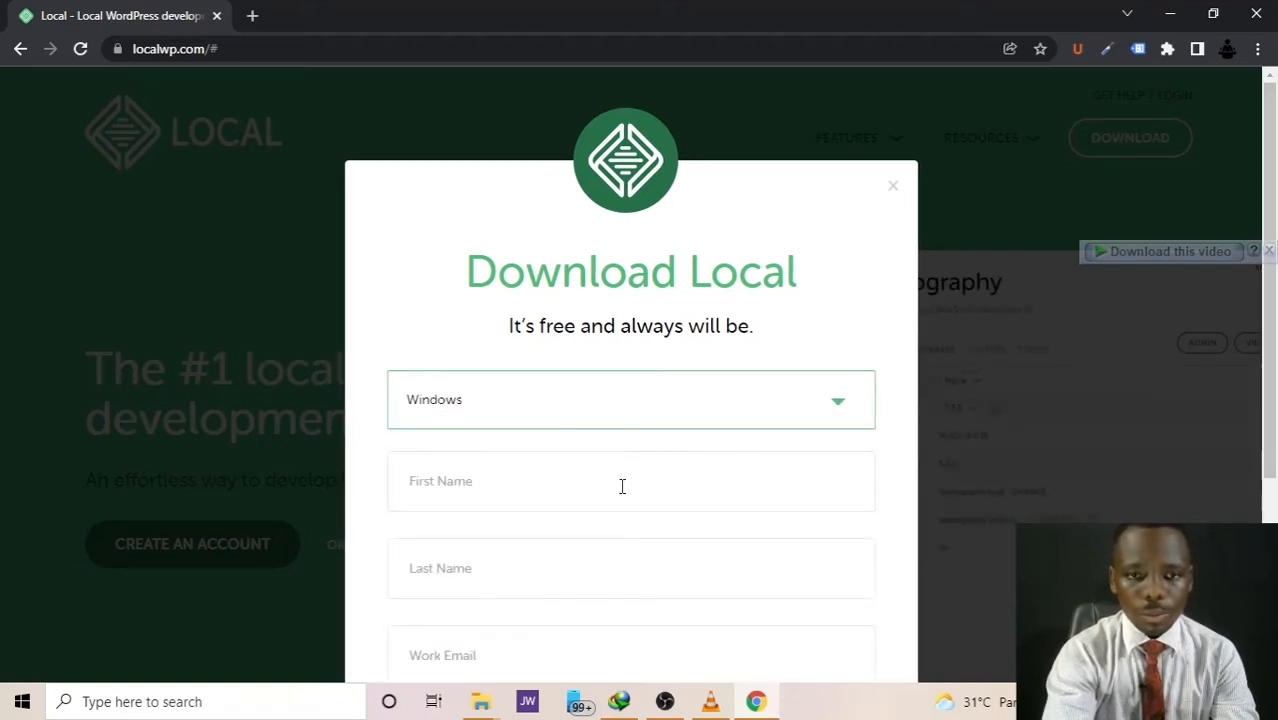
Step: Fill in first name, last name, work email and phone number, then submit with GET IT NOW!
left_click(621, 486)
scroll(621, 486, "down", 3)
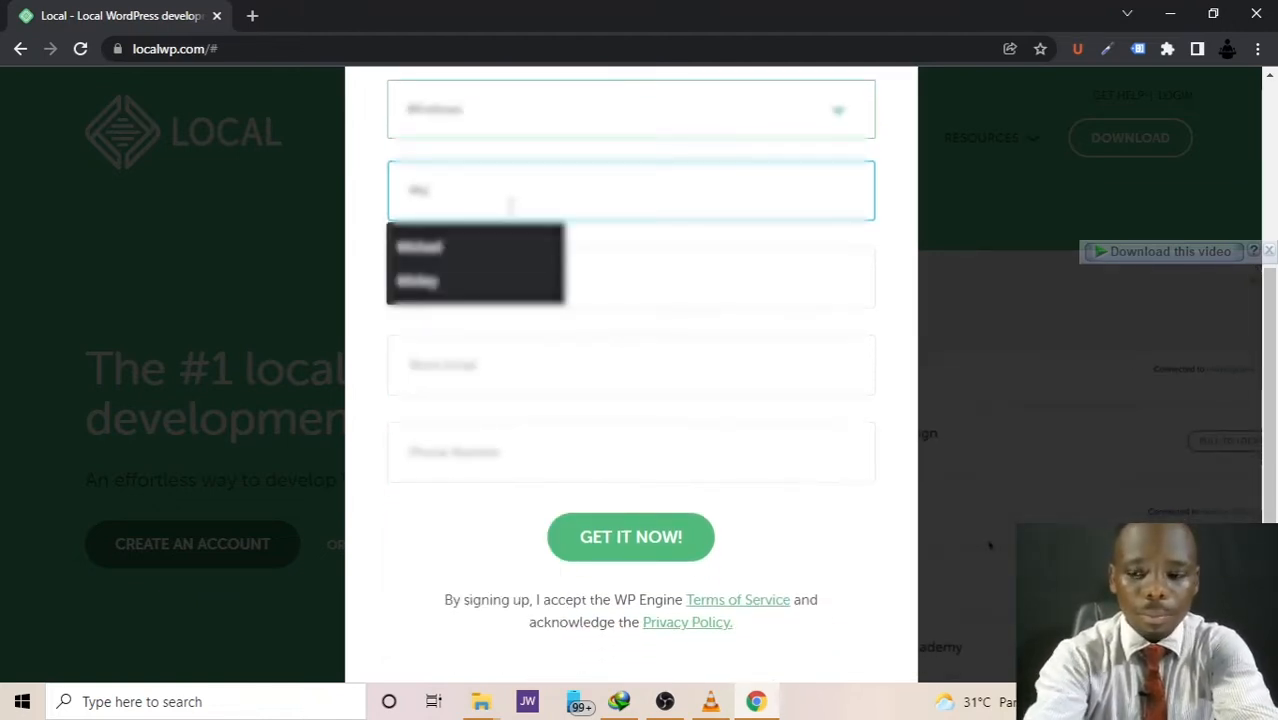
key("Down")
key("Tab")
type("Ola")
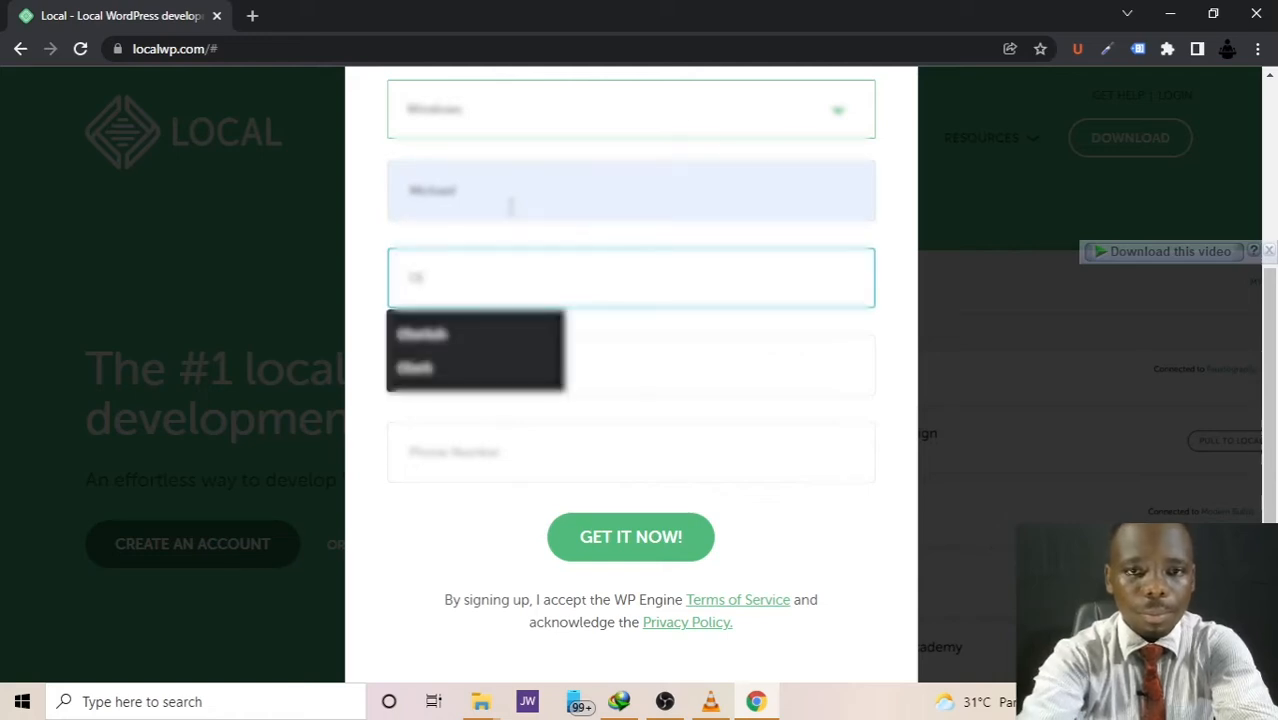
type("yemi")
key("Tab")
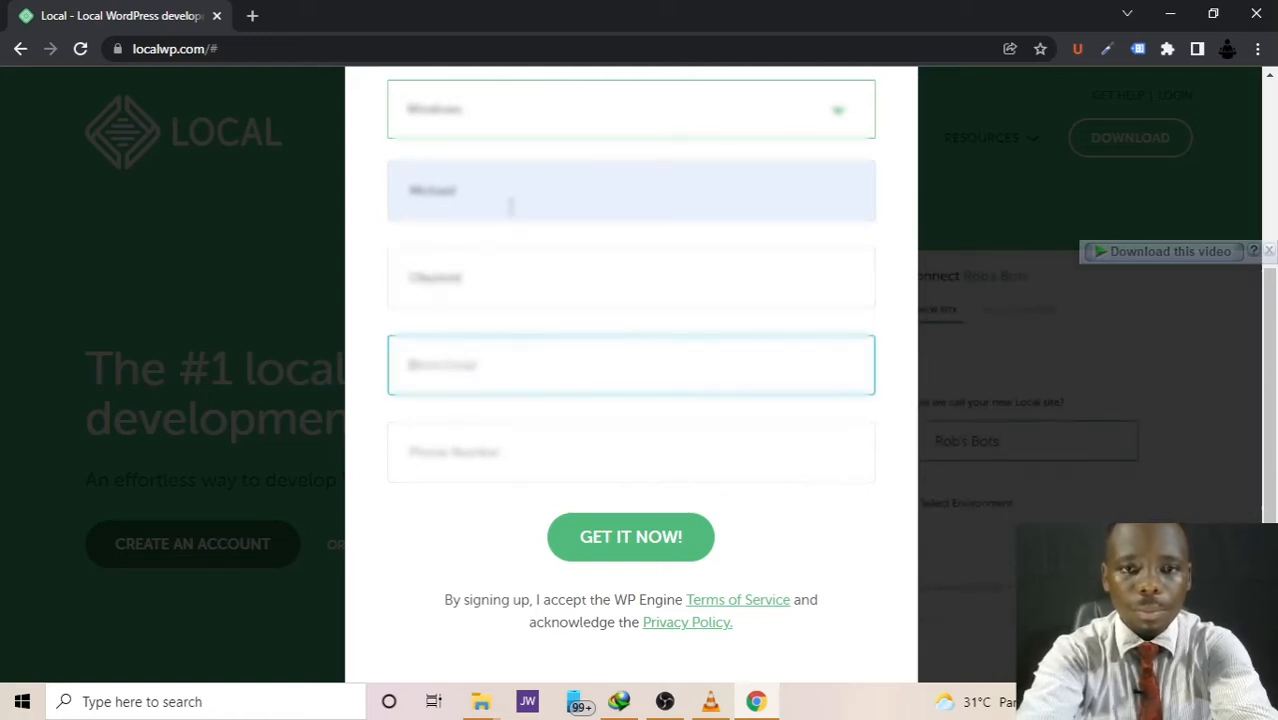
type("mic")
key("Down")
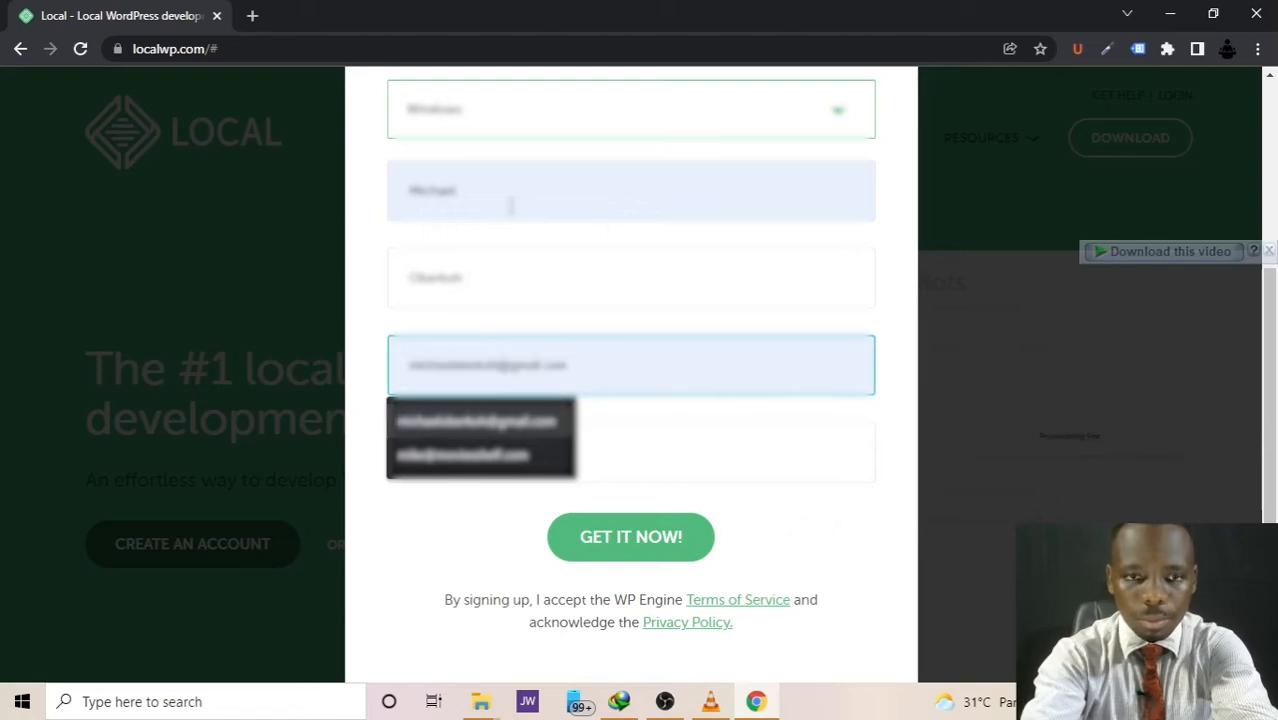
key("Tab")
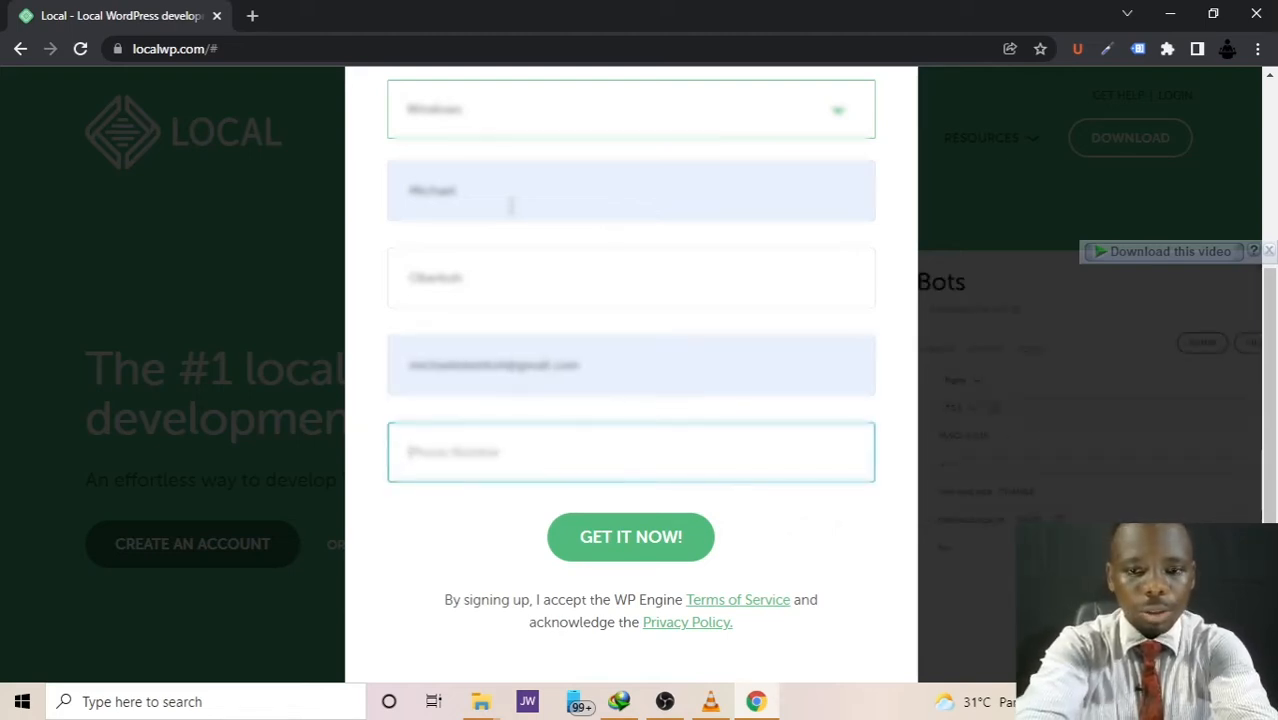
type("0")
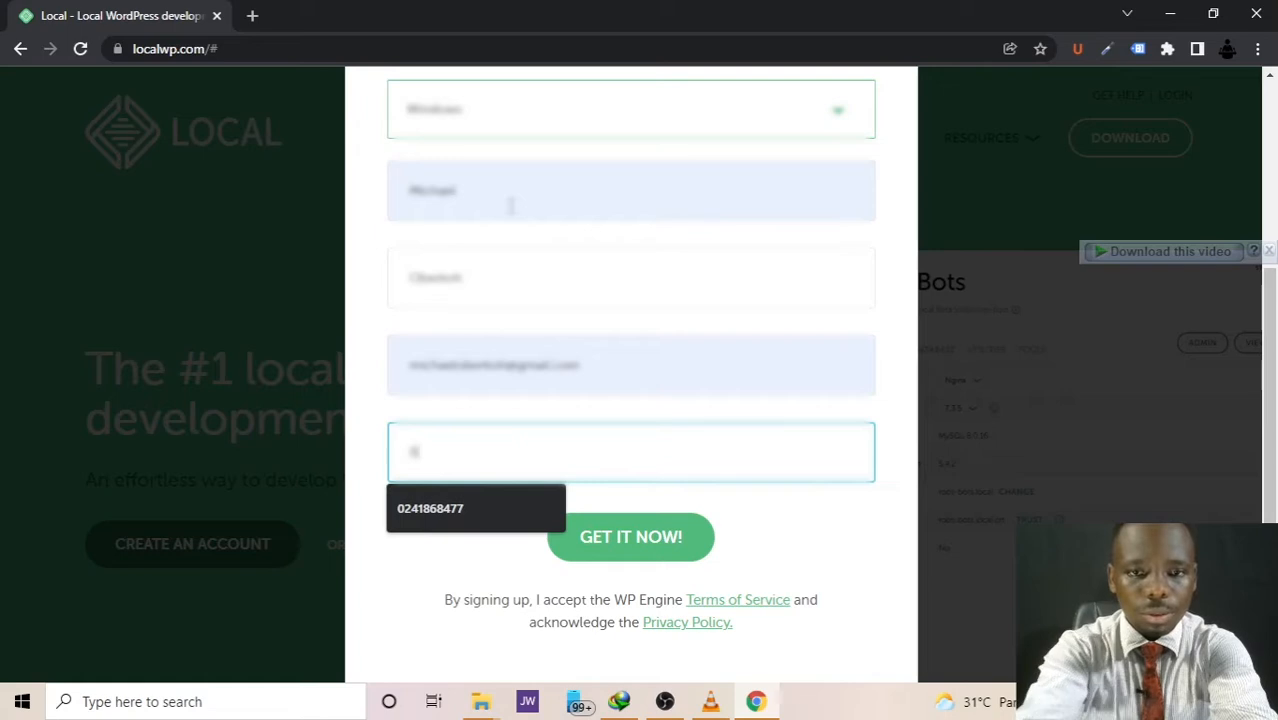
left_click(432, 508)
left_click(634, 540)
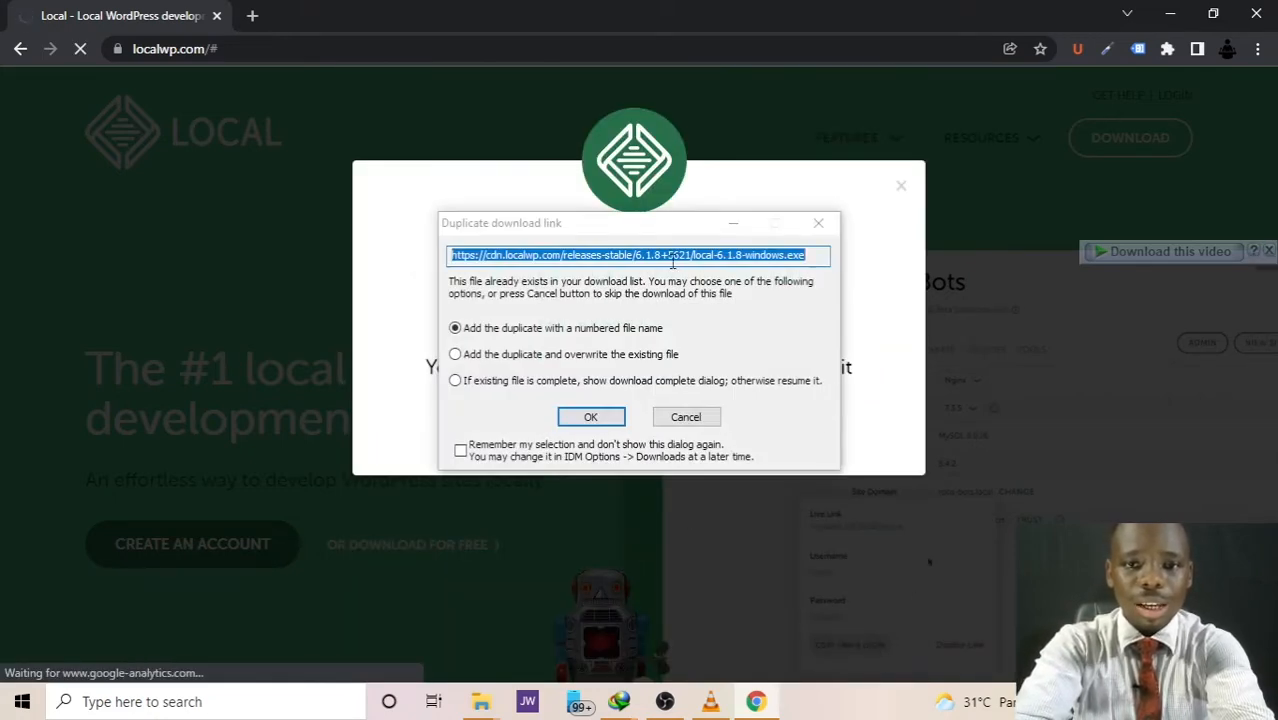
Step: Accept the duplicate, start downloading local-6.1.8-windows.exe in IDM, and close its progress window
left_click(592, 419)
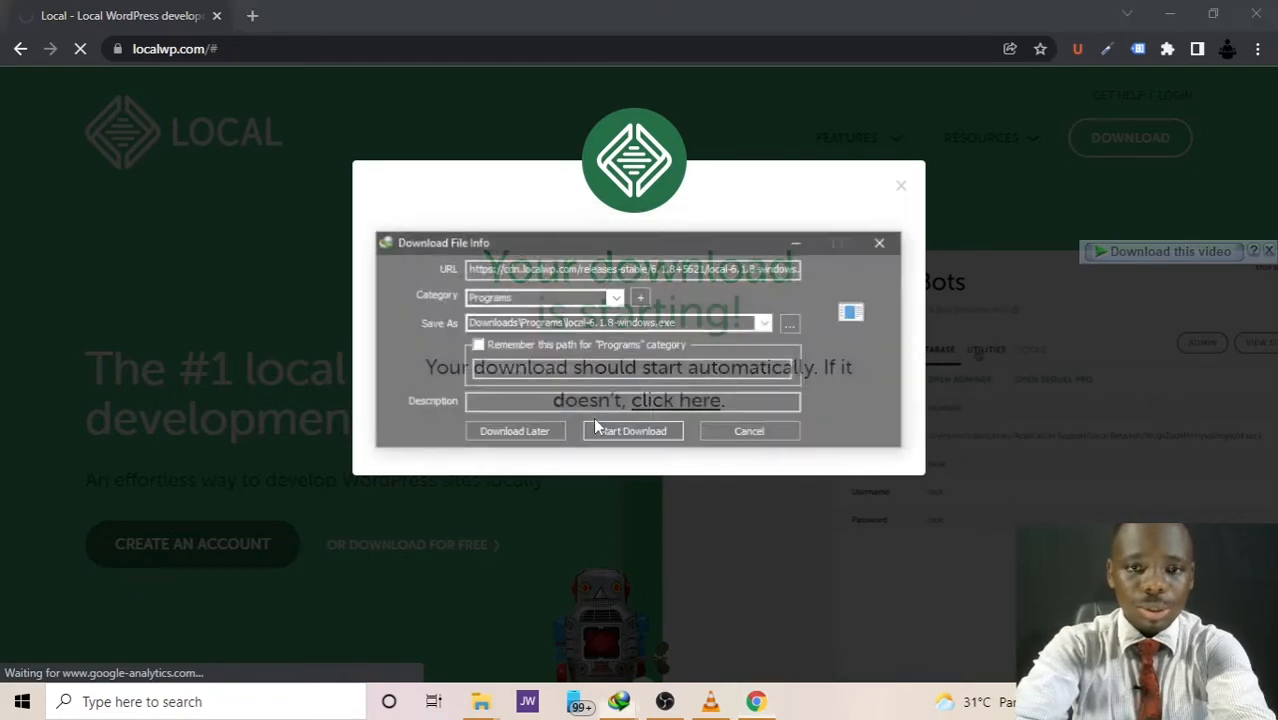
left_click(604, 432)
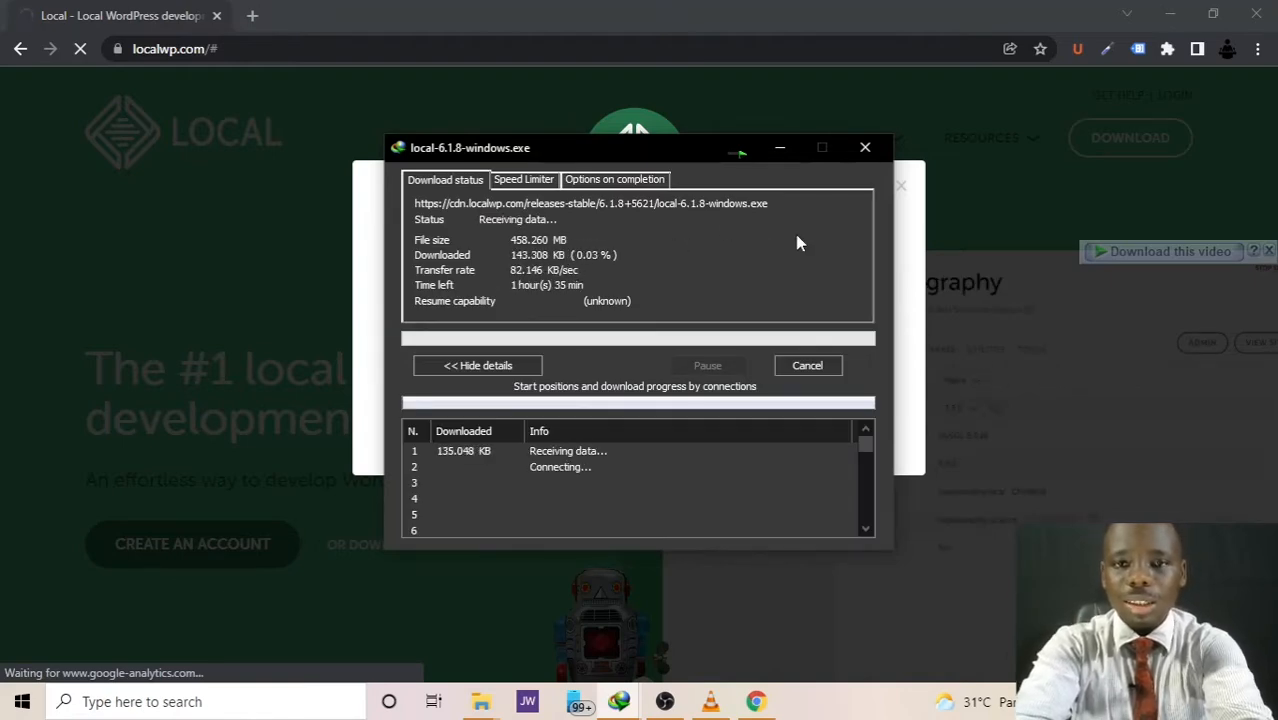
left_click(865, 148)
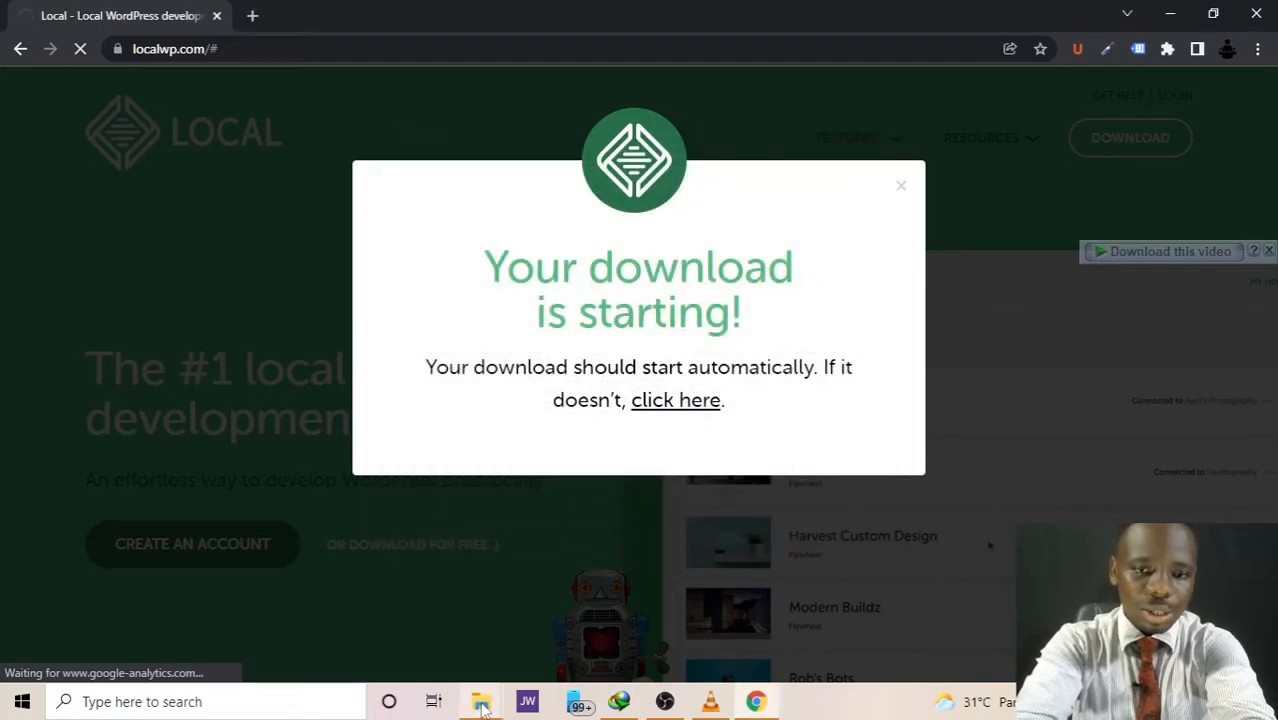
mouse_move(481, 705)
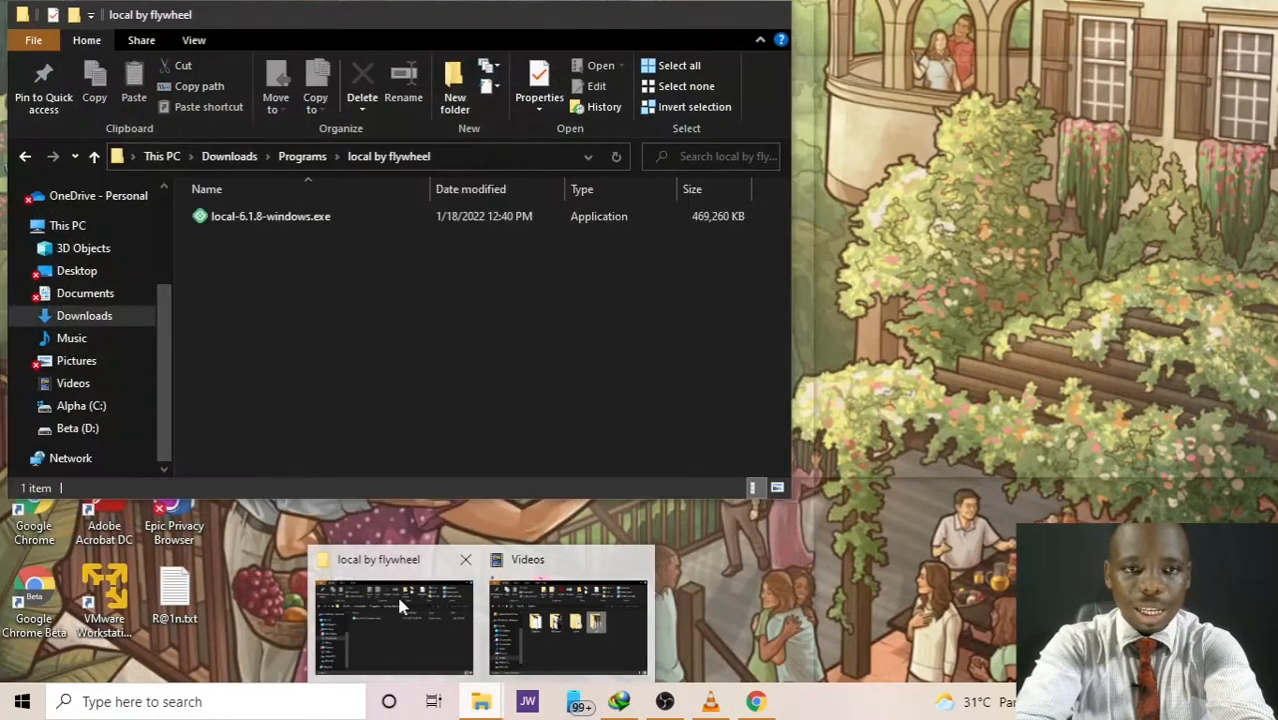
Step: Run local-6.1.8-windows.exe from the local by flywheel downloads folder
left_click(396, 593)
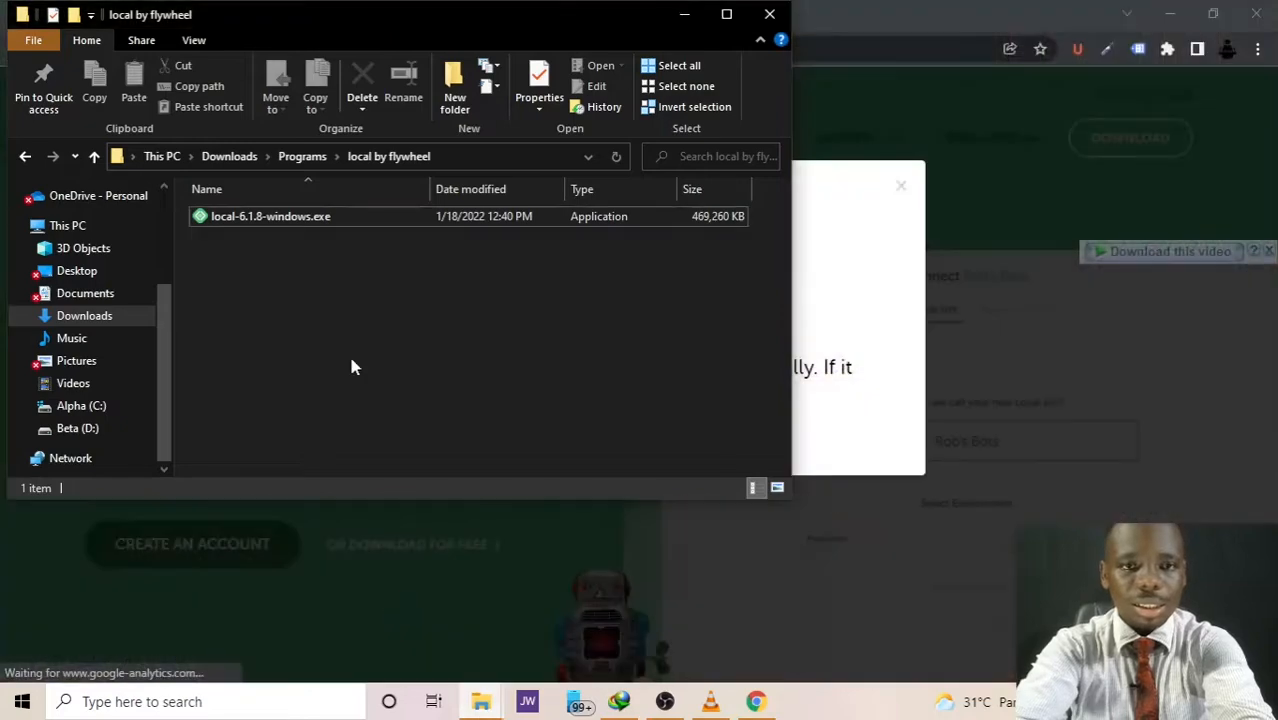
left_click(295, 222)
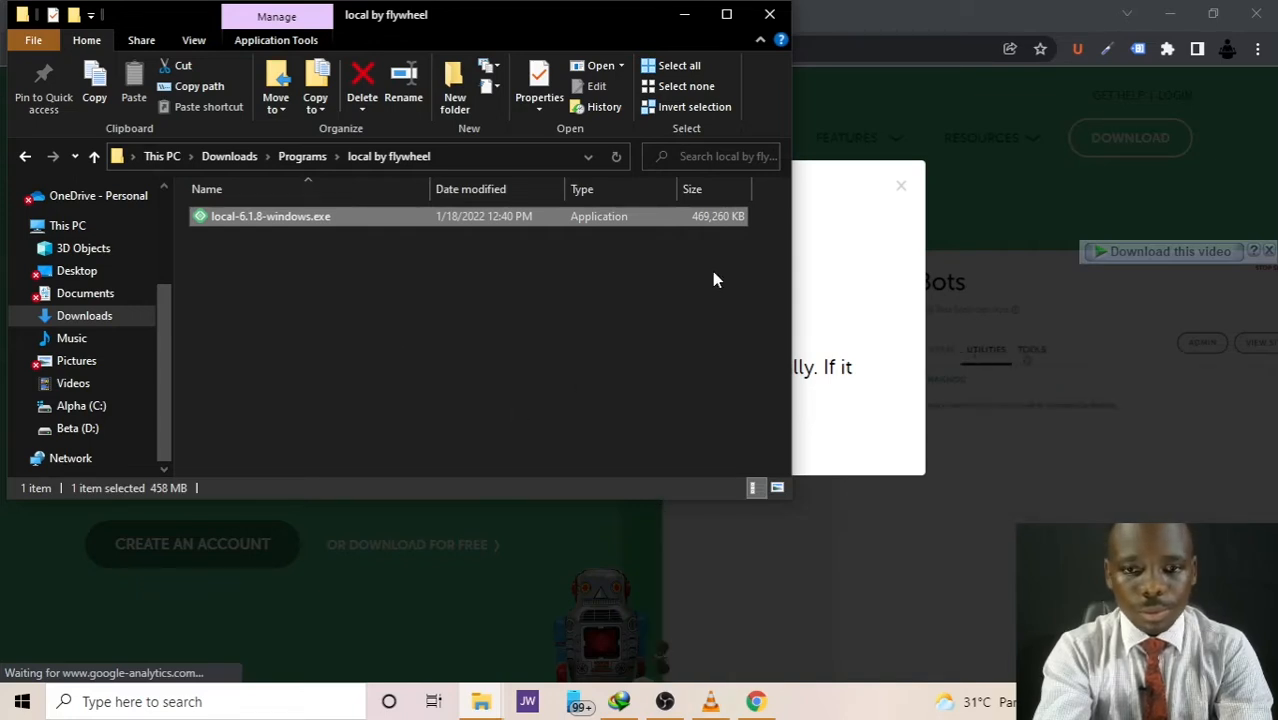
double_click(728, 218)
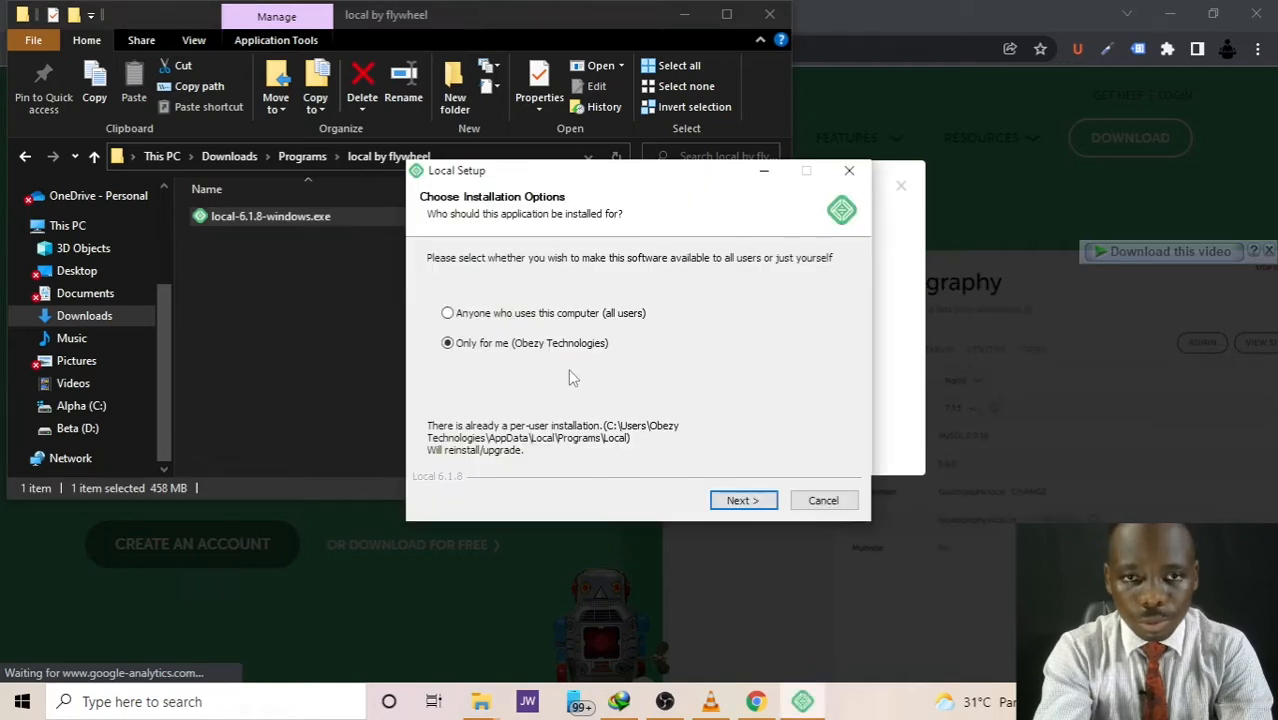
Step: Install Local 6.1.8 for anyone using this computer in the default folder, finishing with Run Local
left_click(505, 318)
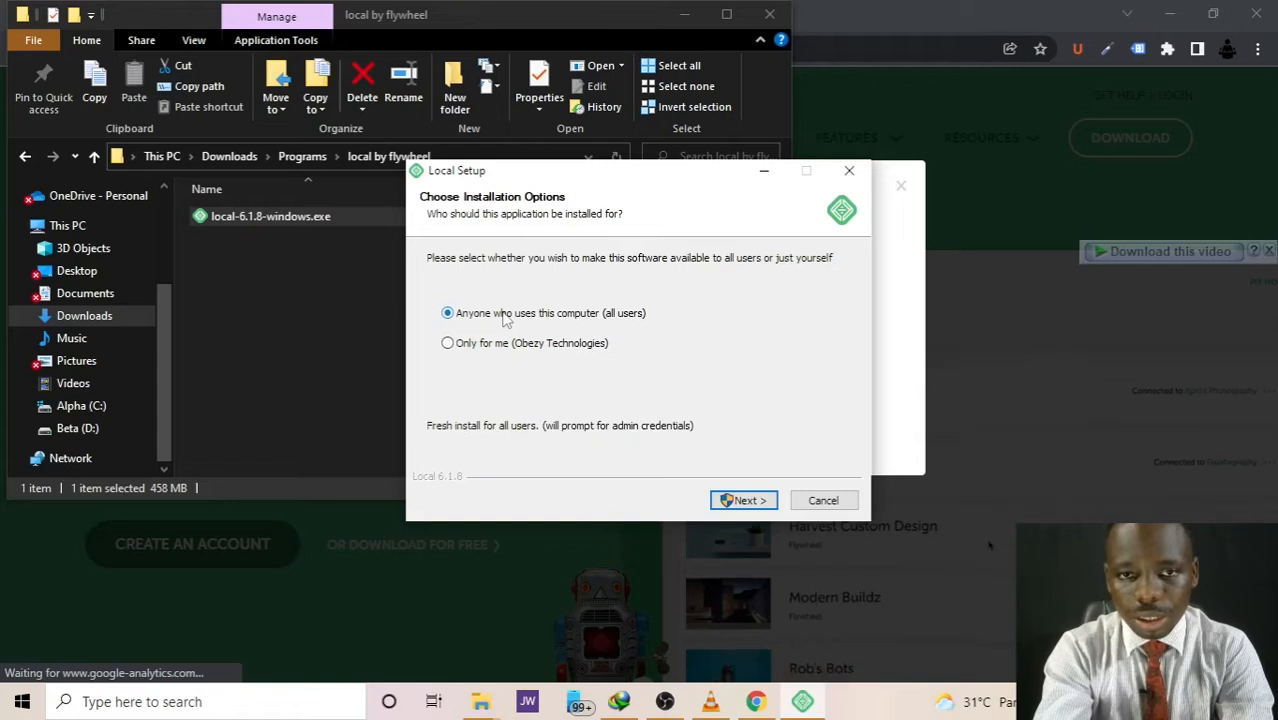
left_click(739, 503)
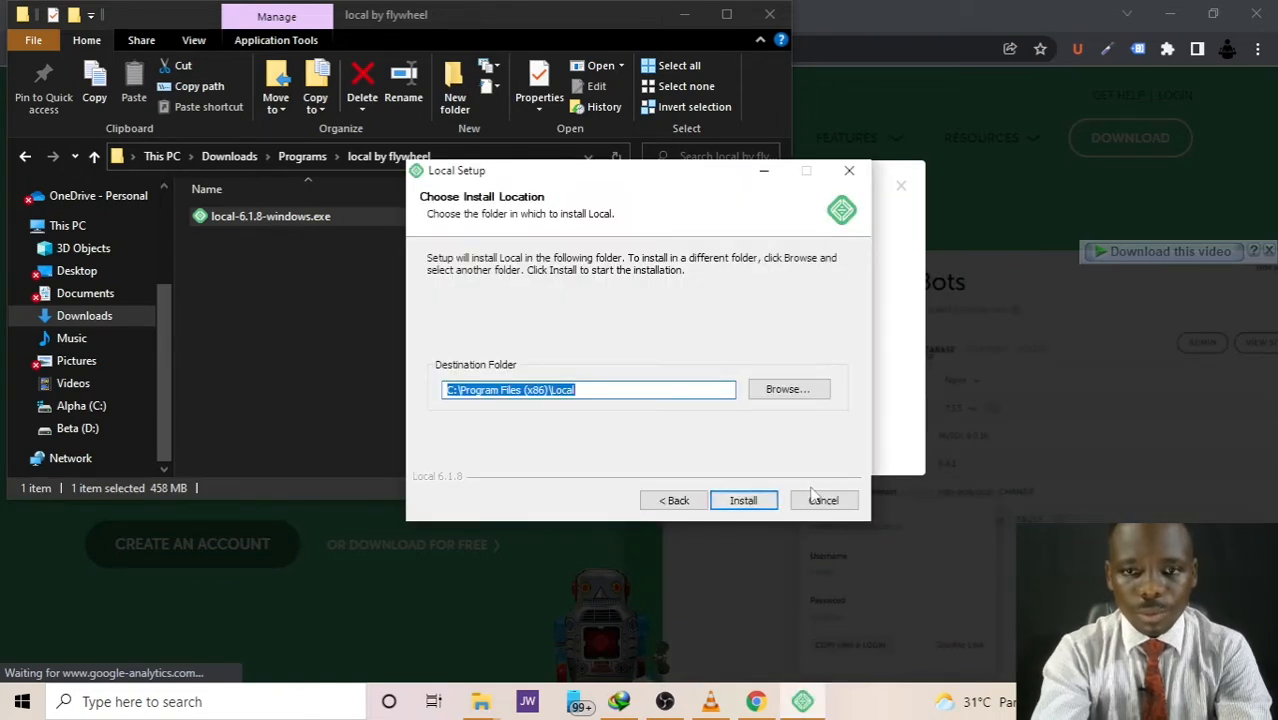
left_click(743, 500)
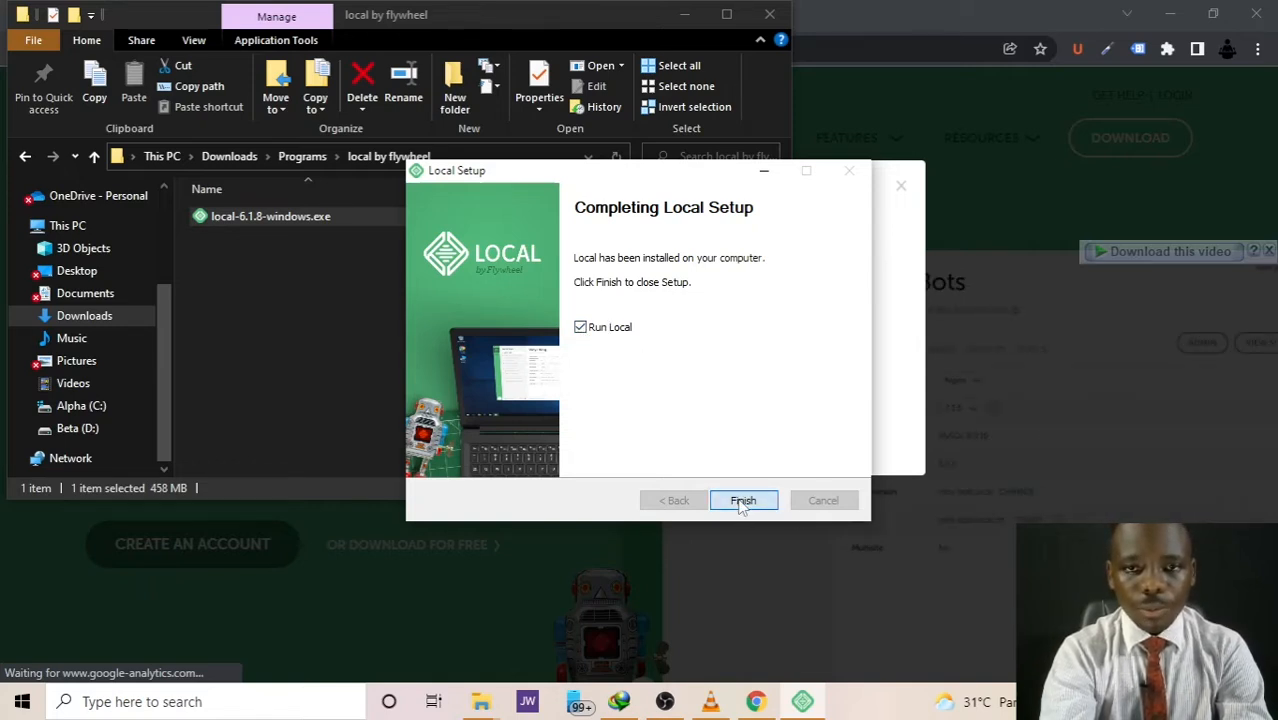
left_click(741, 503)
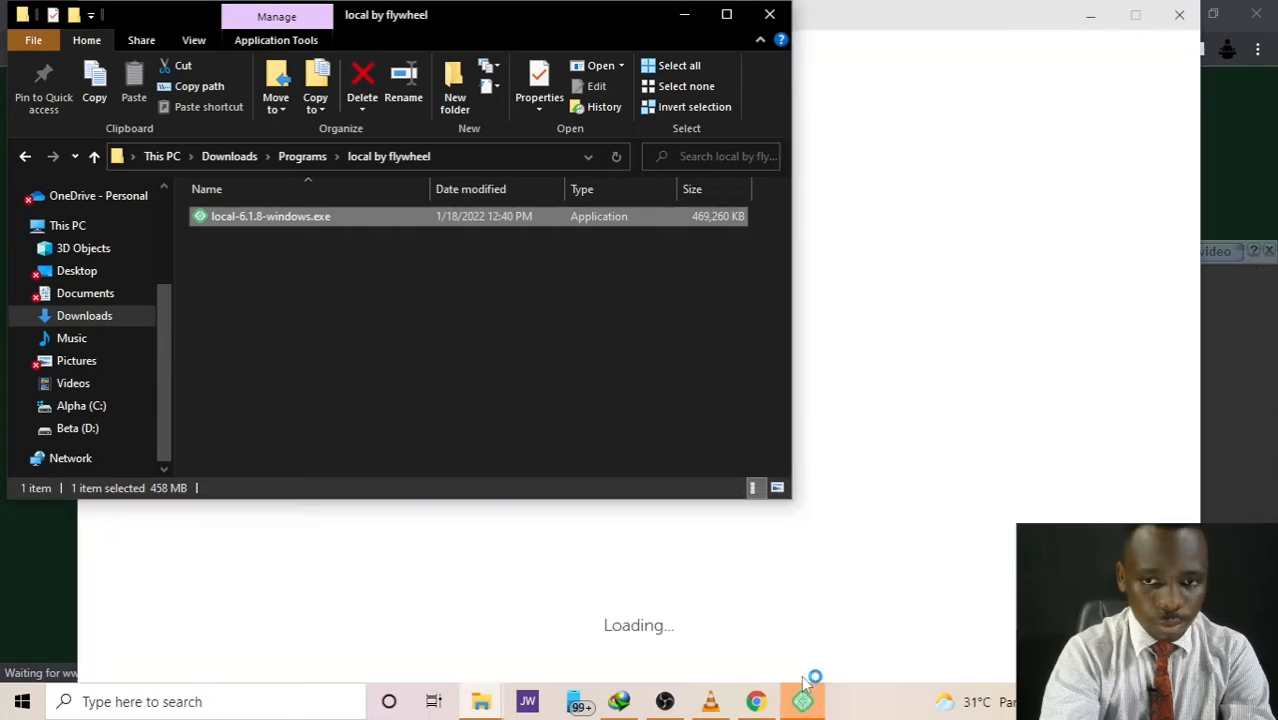
Step: Bring the Local window forward and close the What's new overlay
left_click(802, 701)
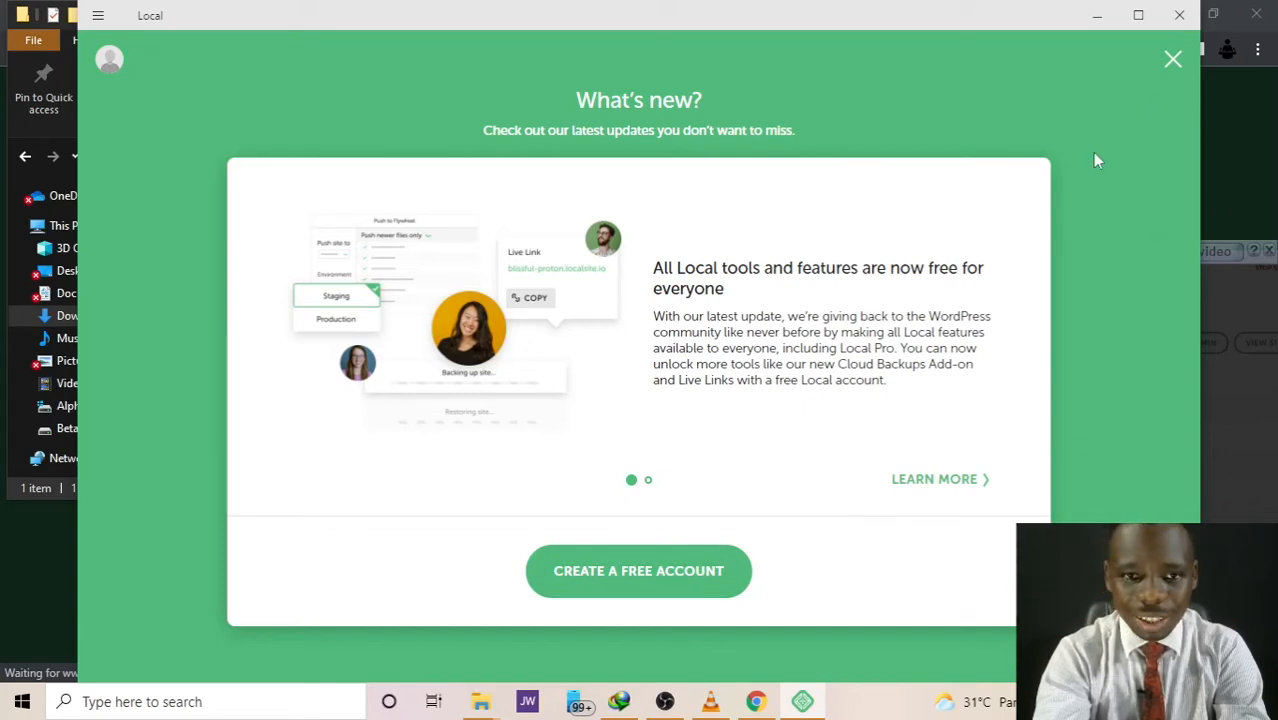
left_click(1173, 62)
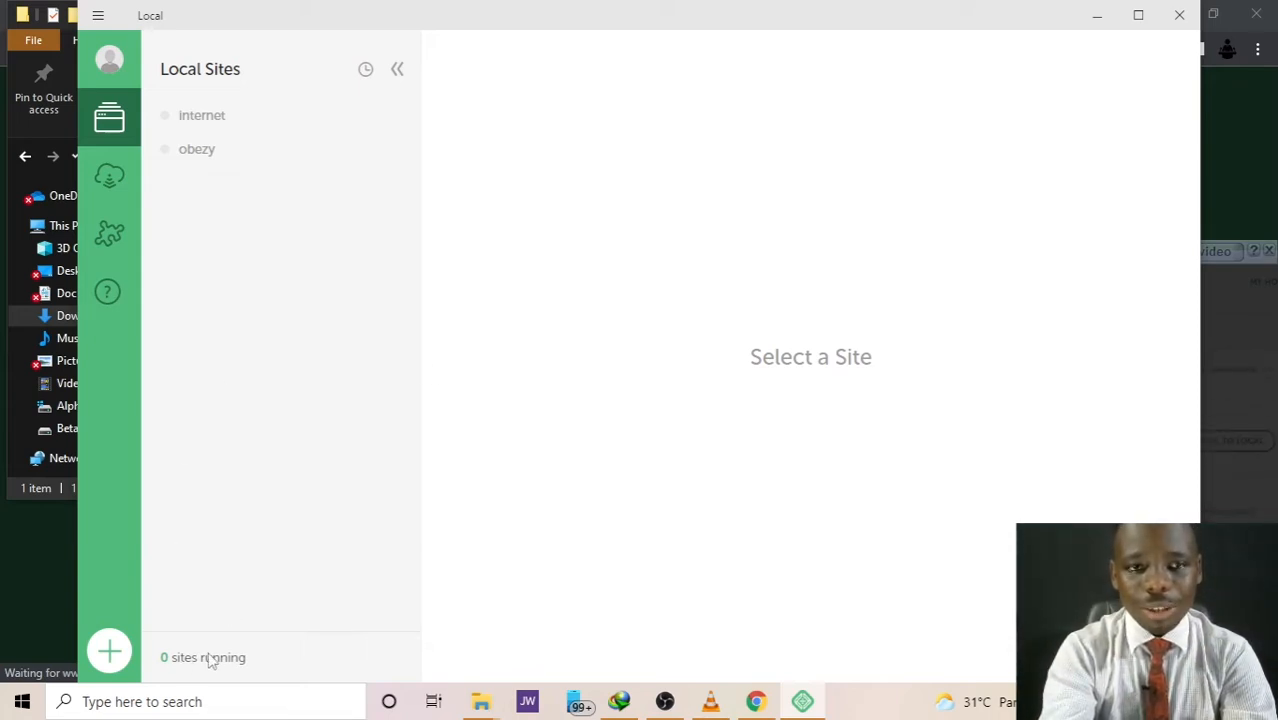
Step: View the internet site's details, then the obezy site's overview
left_click(245, 131)
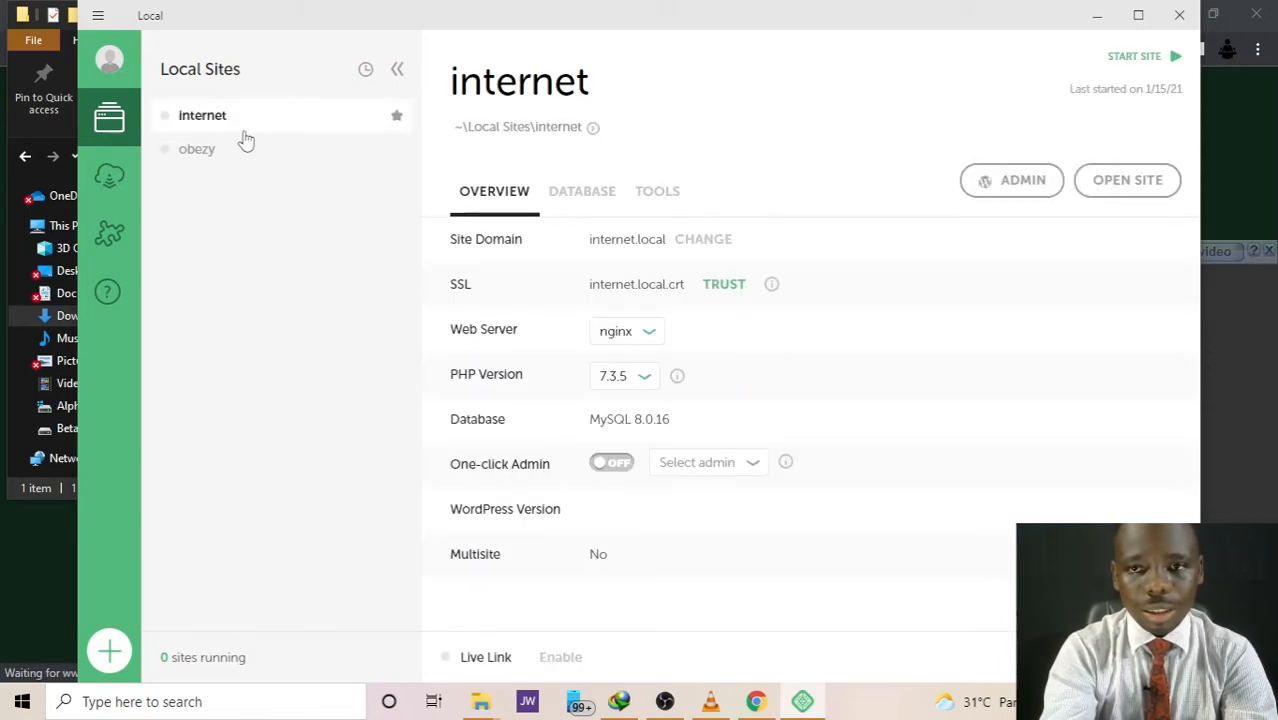
left_click(245, 152)
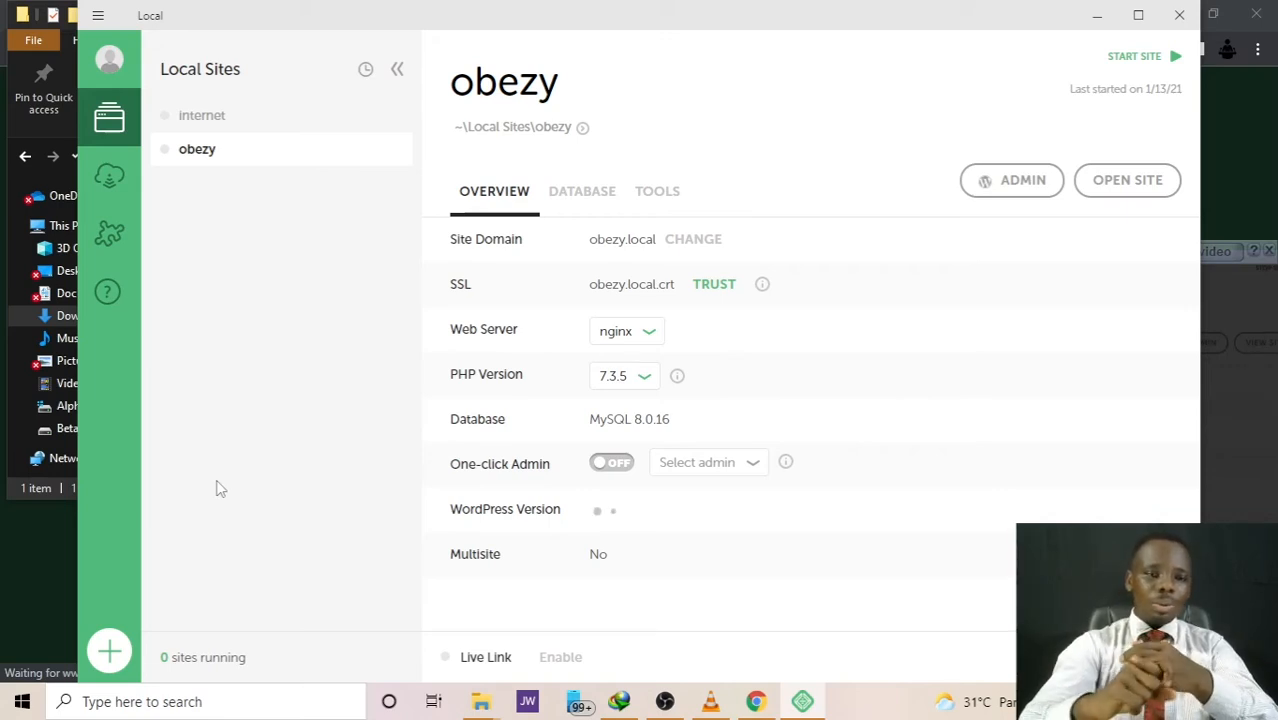
Step: Add a new site named 'obezytech', check its obezytech.local domain in Advanced Options, and continue
left_click(107, 657)
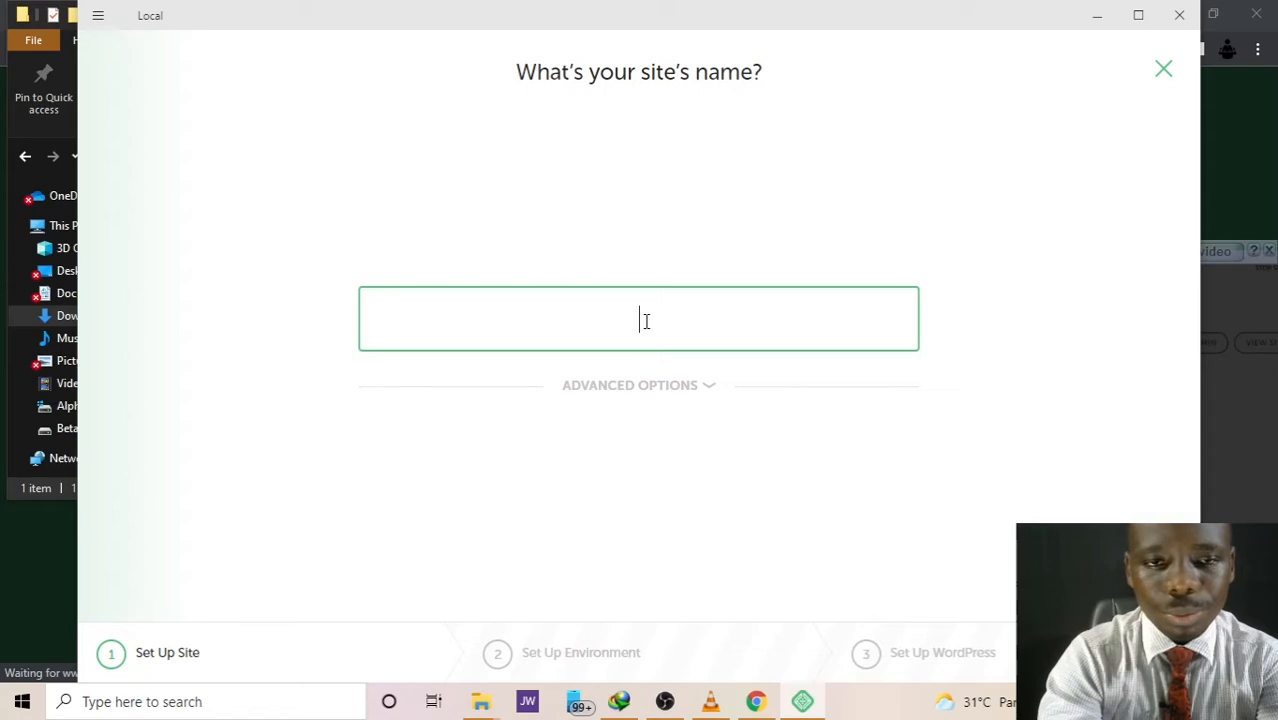
type("obezytech")
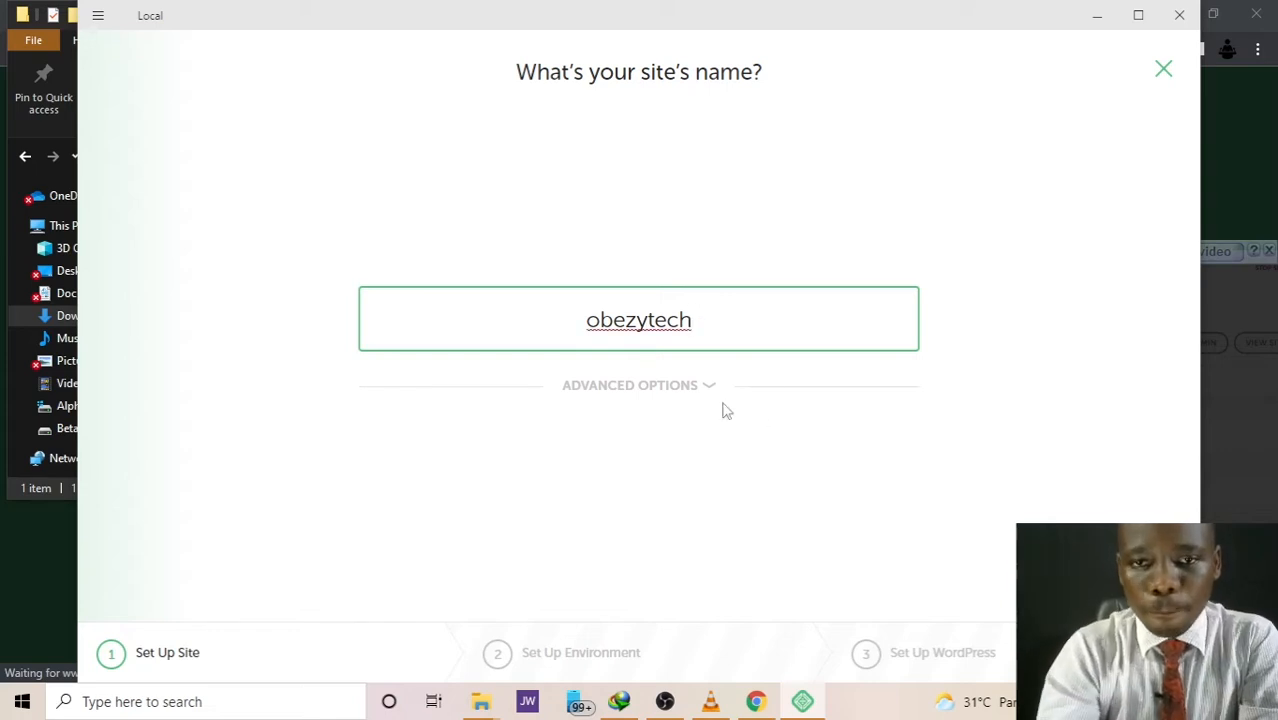
left_click(704, 389)
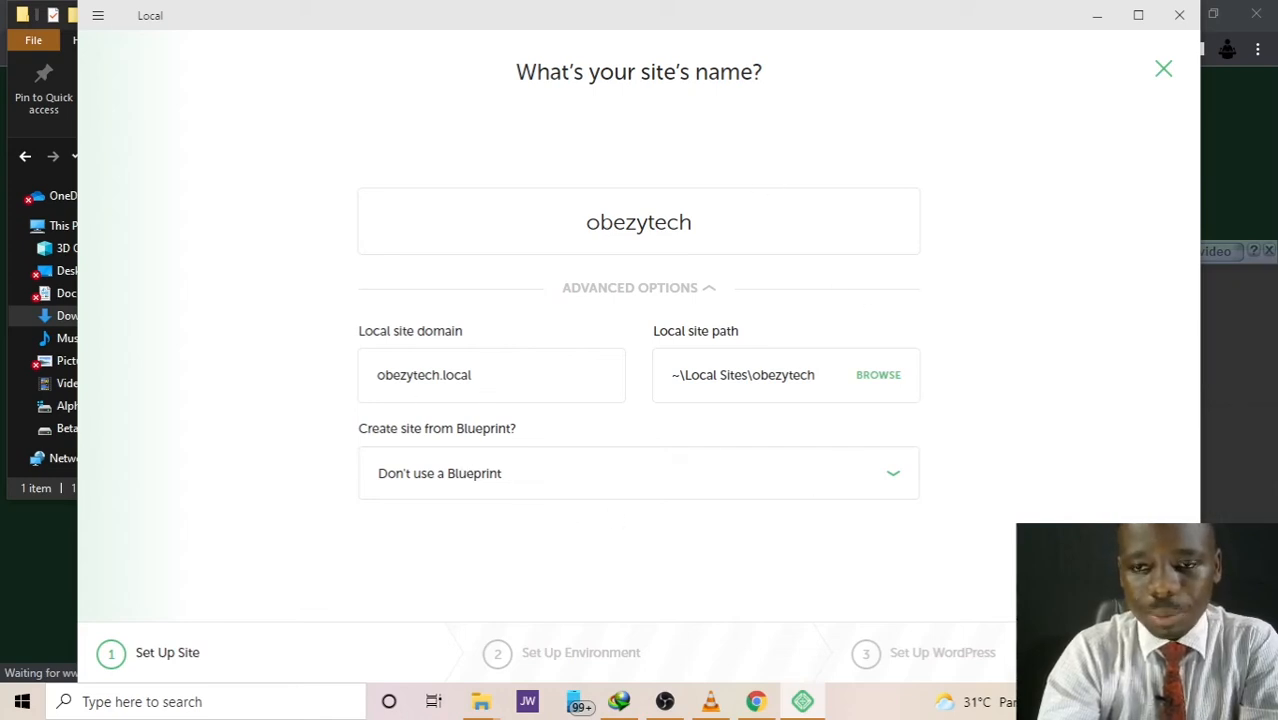
left_click(1096, 560)
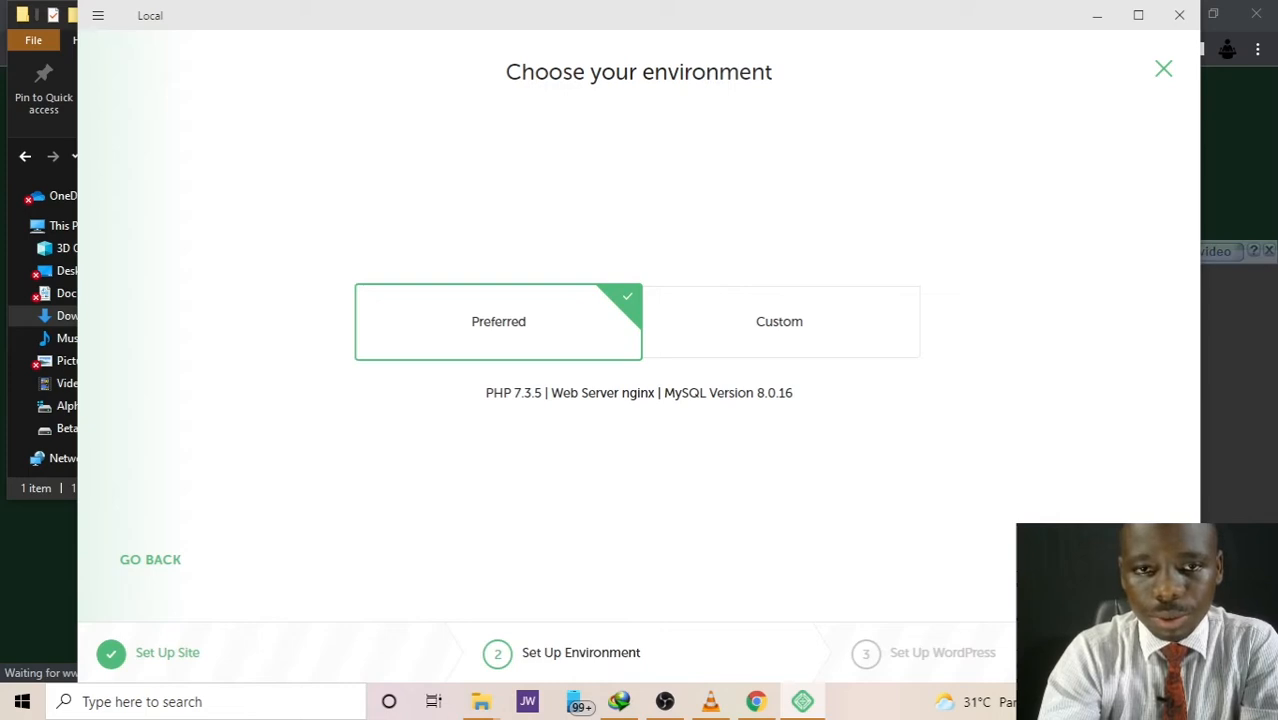
Step: Compare Custom, then keep the Preferred environment (PHP 7.3.5, nginx, MySQL 8.0.16) and continue
left_click(801, 346)
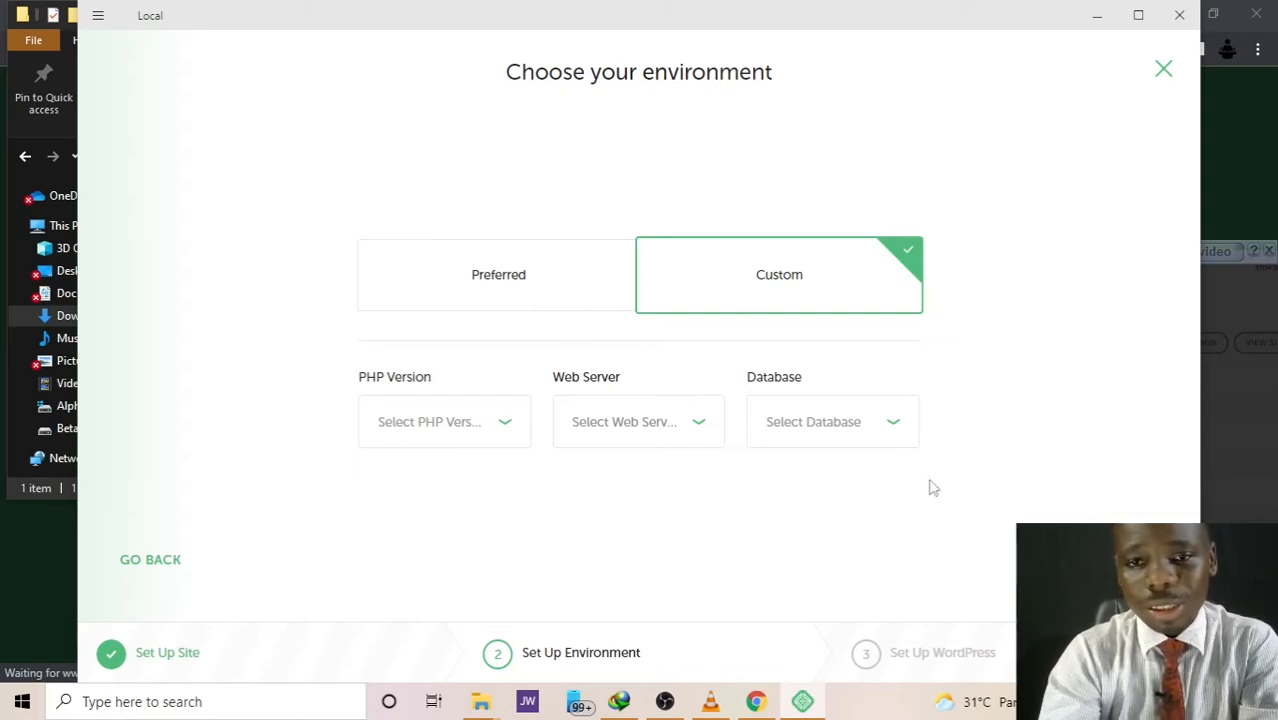
left_click(523, 289)
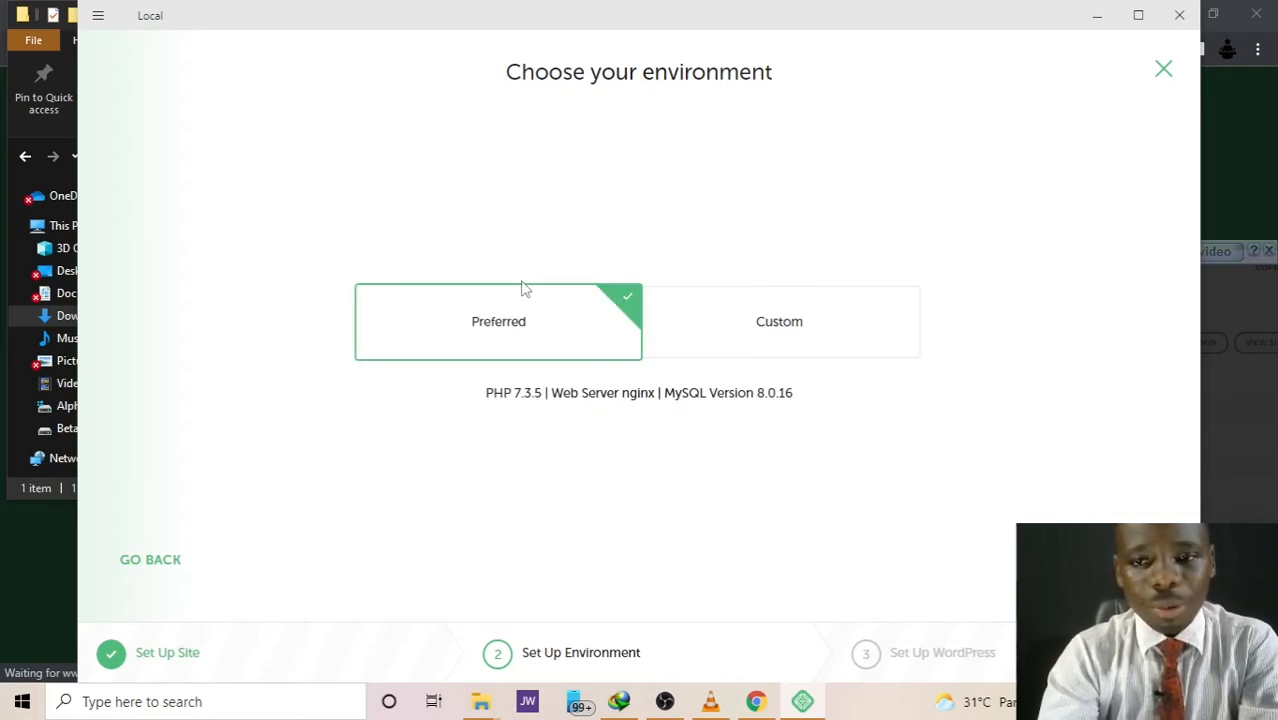
left_click(1102, 560)
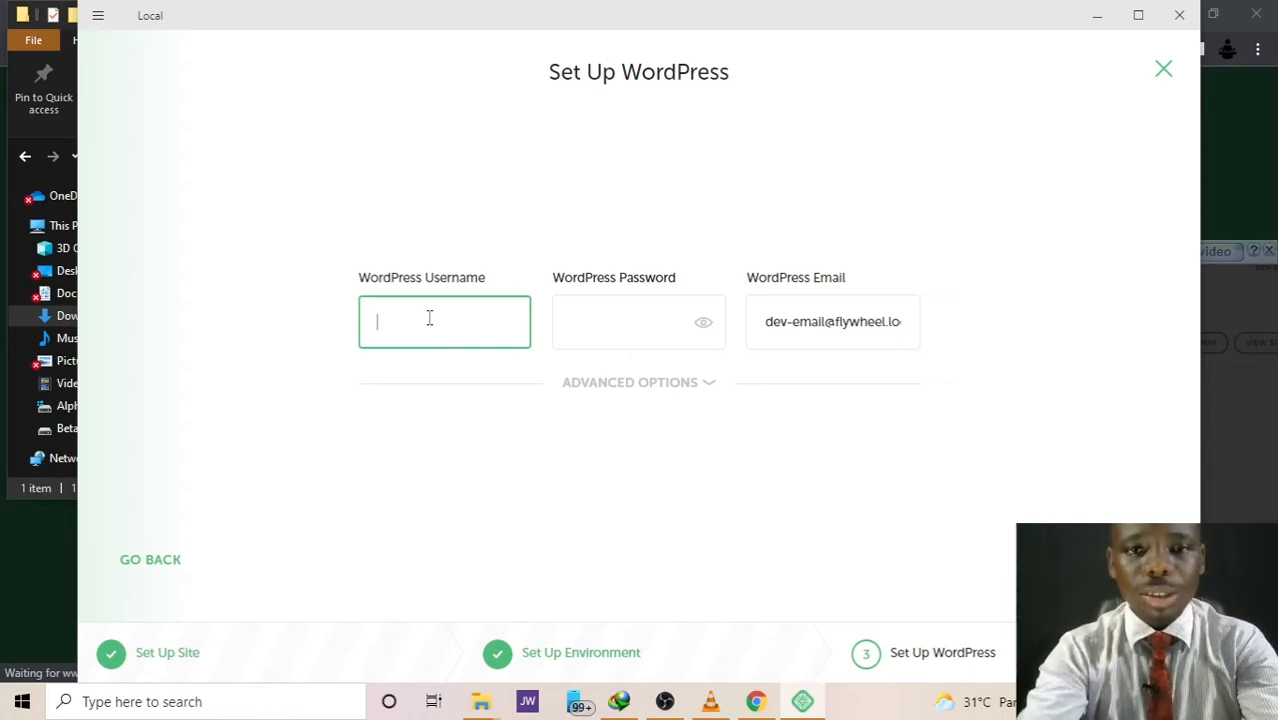
Step: Enter the WordPress admin username and password, confirm multisite is No, and add the site
type("obezt")
key("BackSpace")
type("y")
key("Tab")
type("••••")
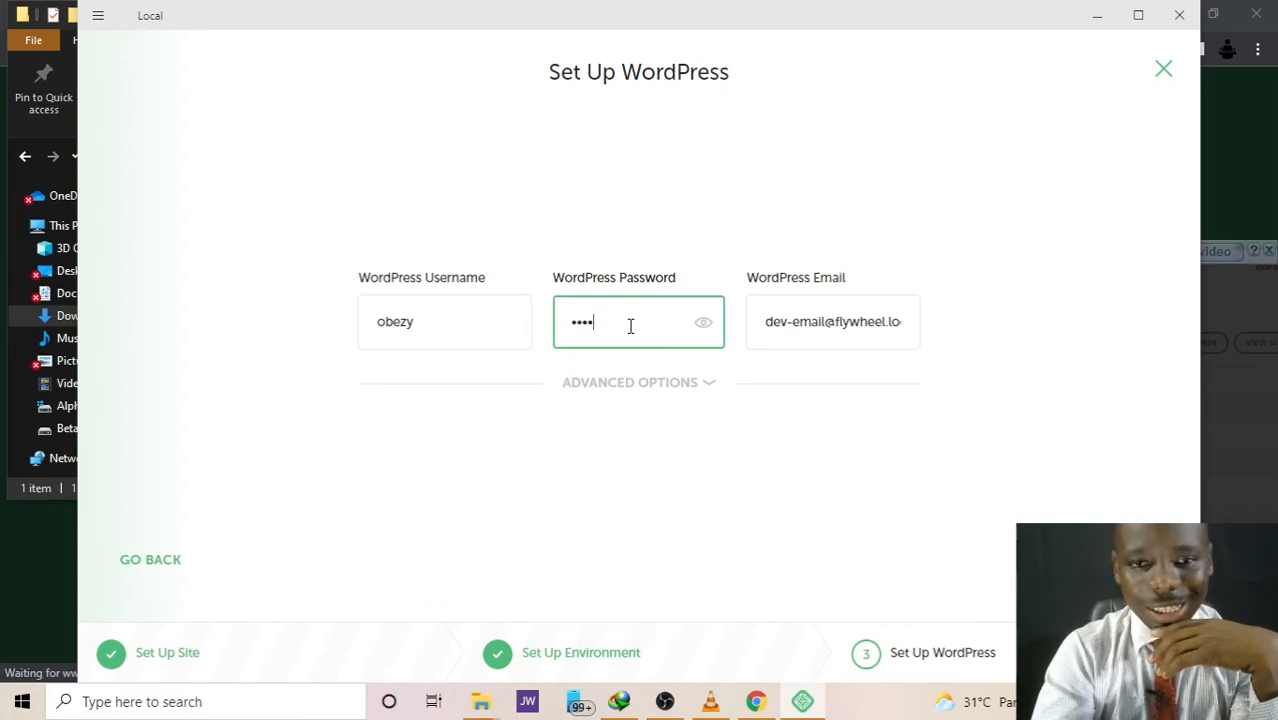
left_click(648, 383)
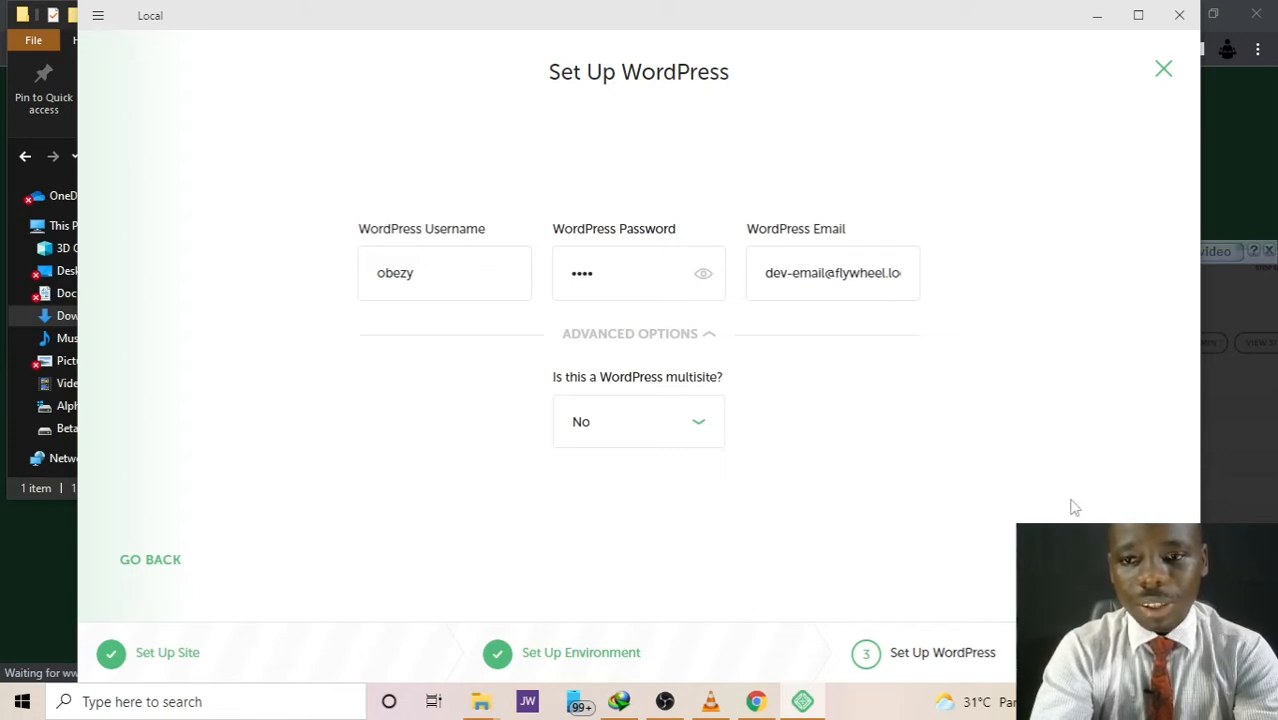
left_click(1106, 560)
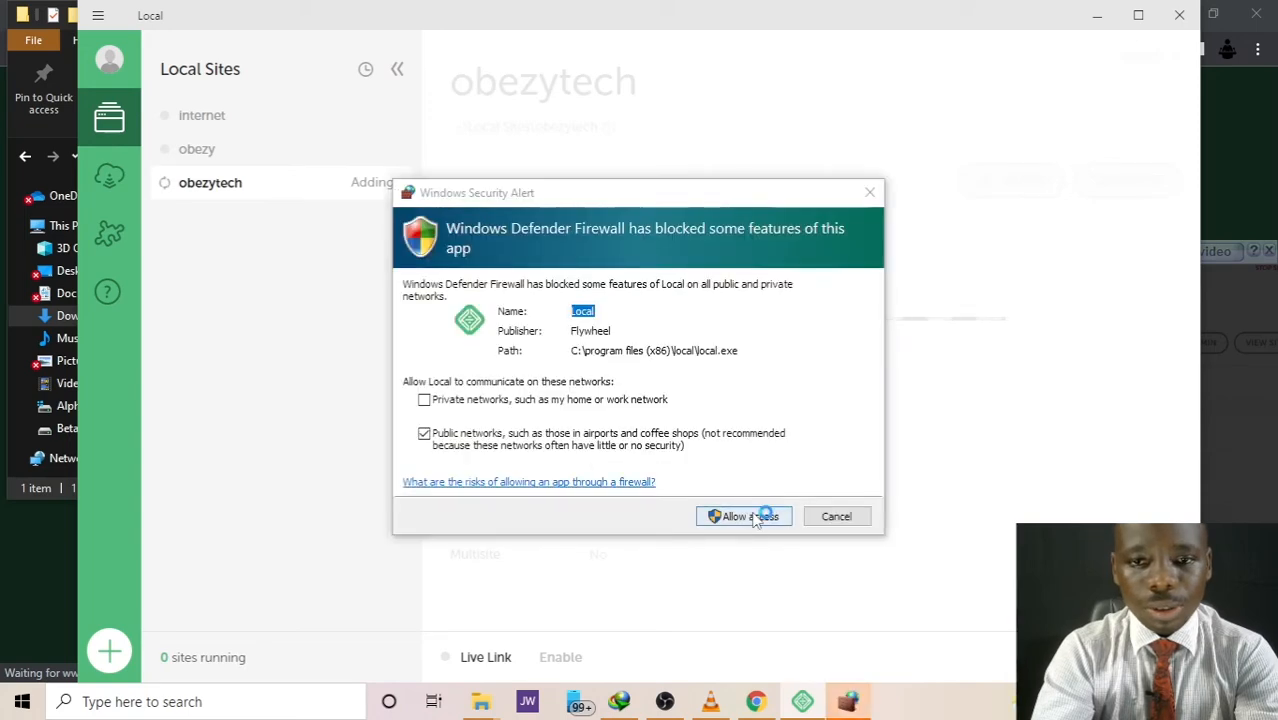
Step: Grant Windows firewall access to Local, nginx.exe and mailhog.exe
left_click(752, 516)
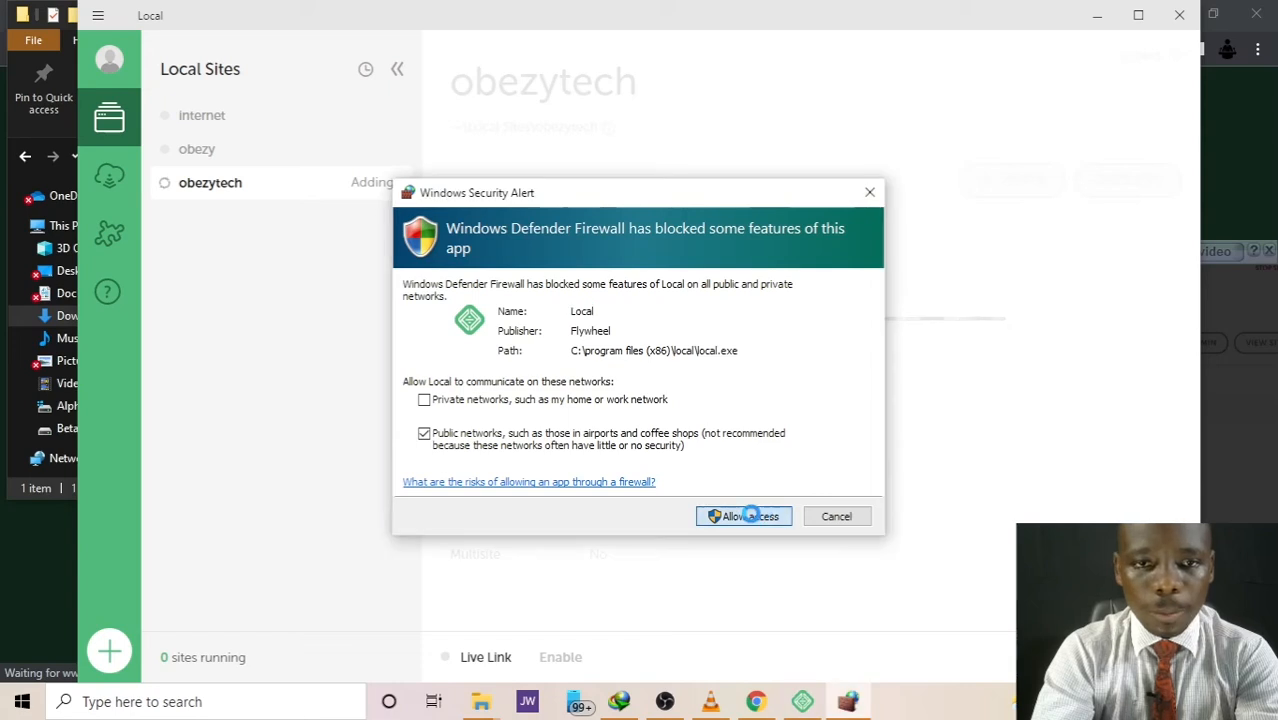
left_click(752, 517)
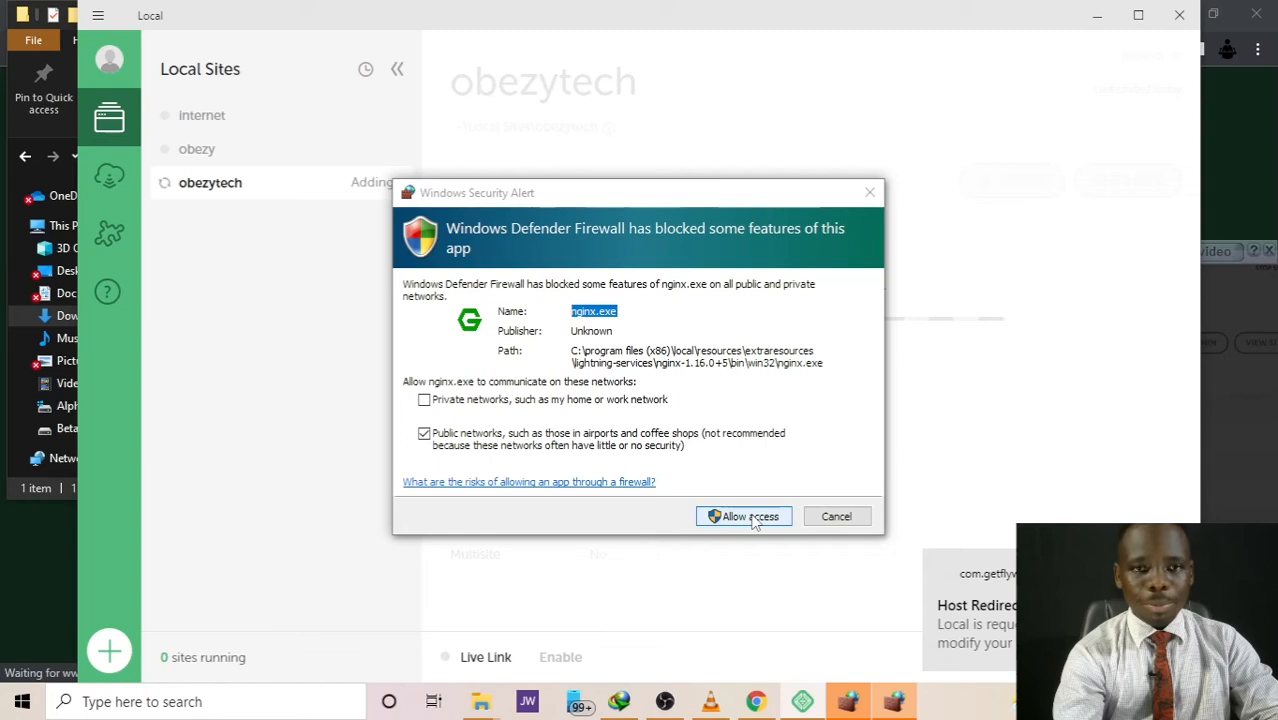
left_click(752, 518)
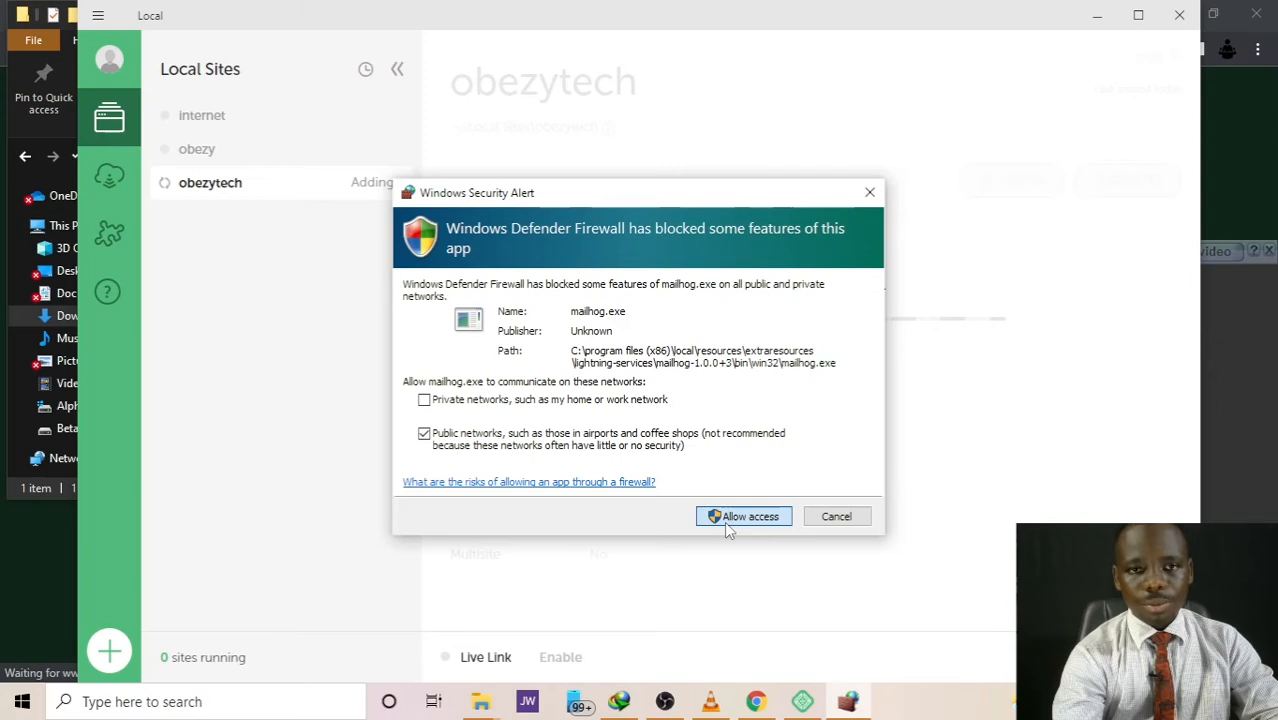
left_click(729, 518)
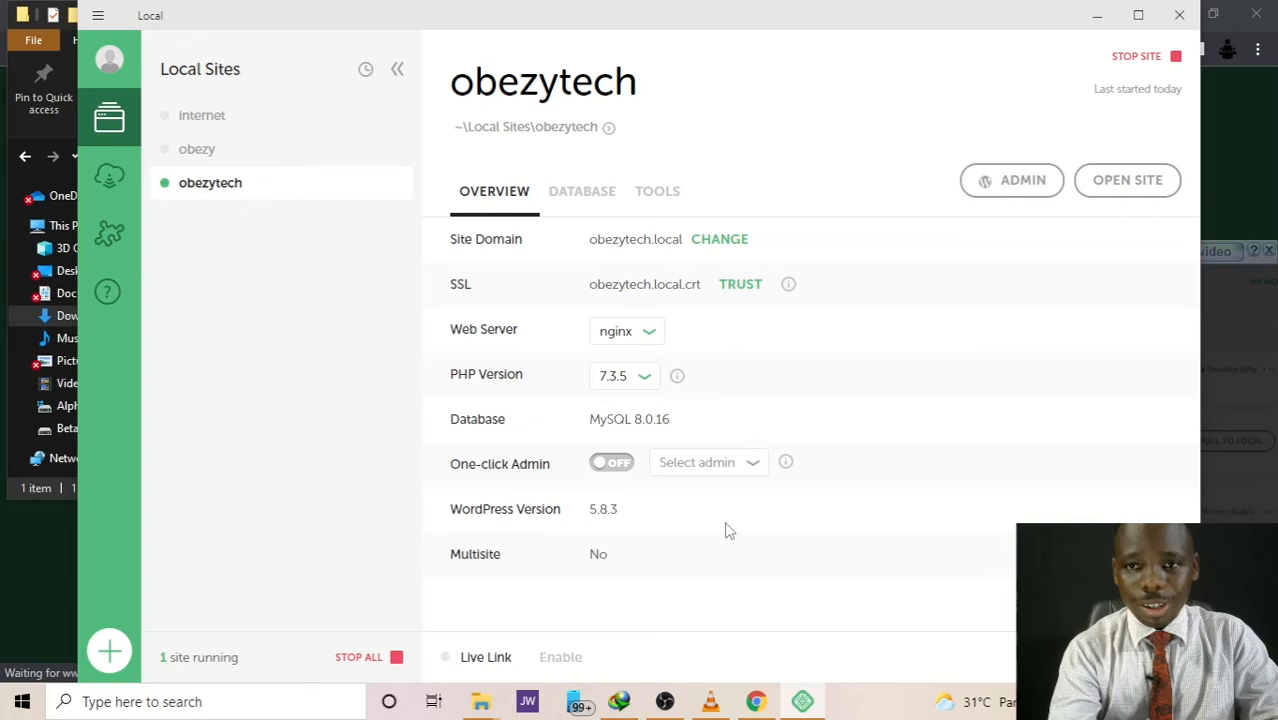
Step: Stop the newly created obezytech site, then open it in Chrome
left_click(1172, 60)
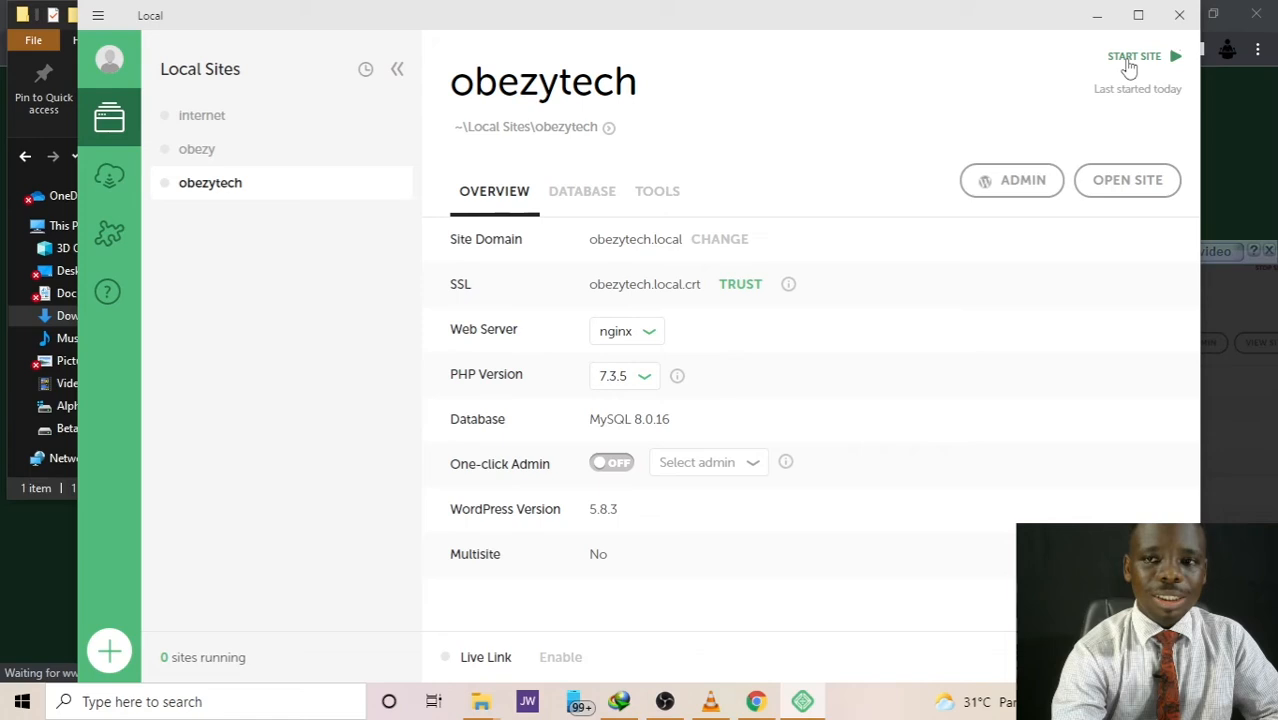
left_click(1118, 190)
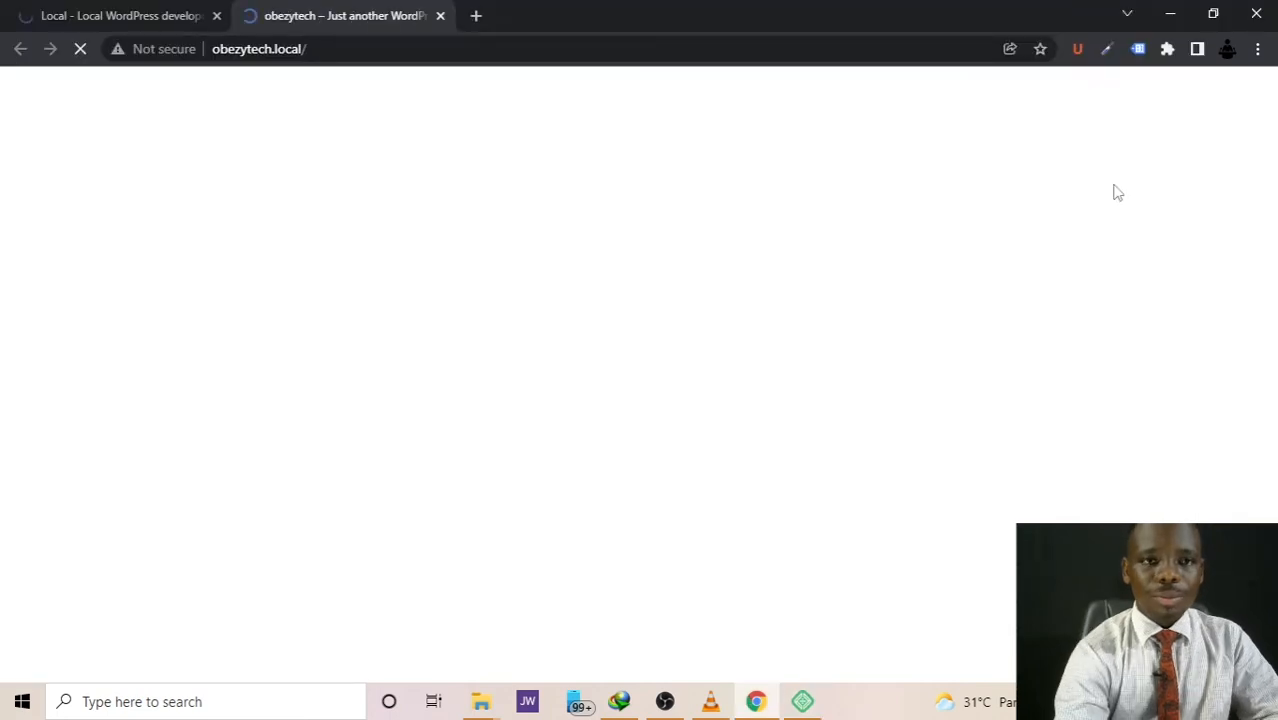
Step: Browse the obezytech.local front page with its Hello world! post, select its URL, and minimise Chrome
scroll(728, 352, "down", 3)
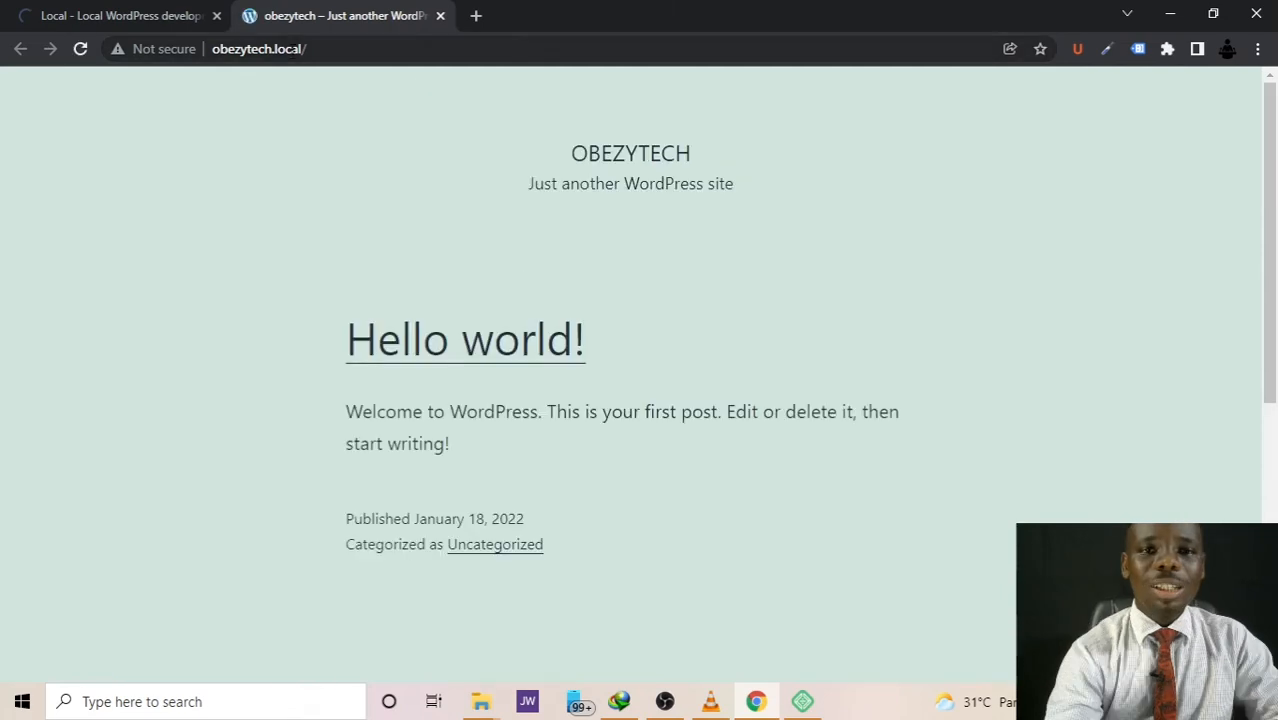
left_click(234, 49)
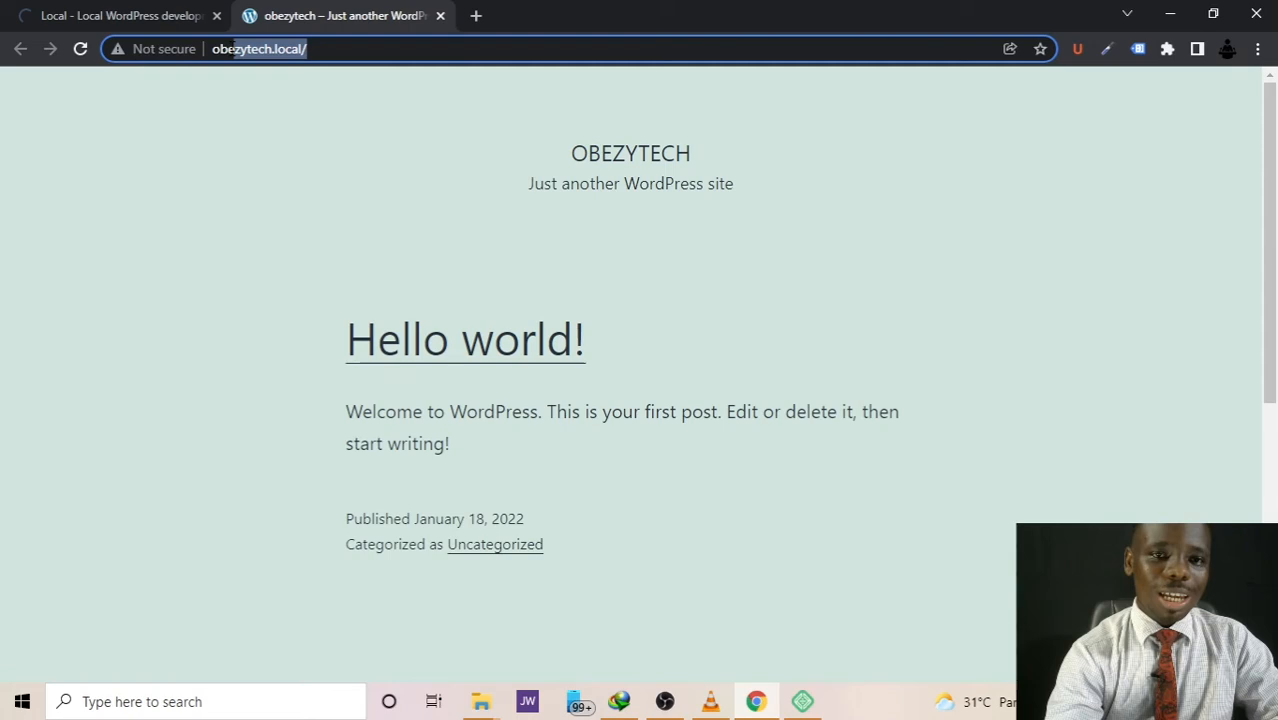
left_click_drag(234, 49, 211, 50)
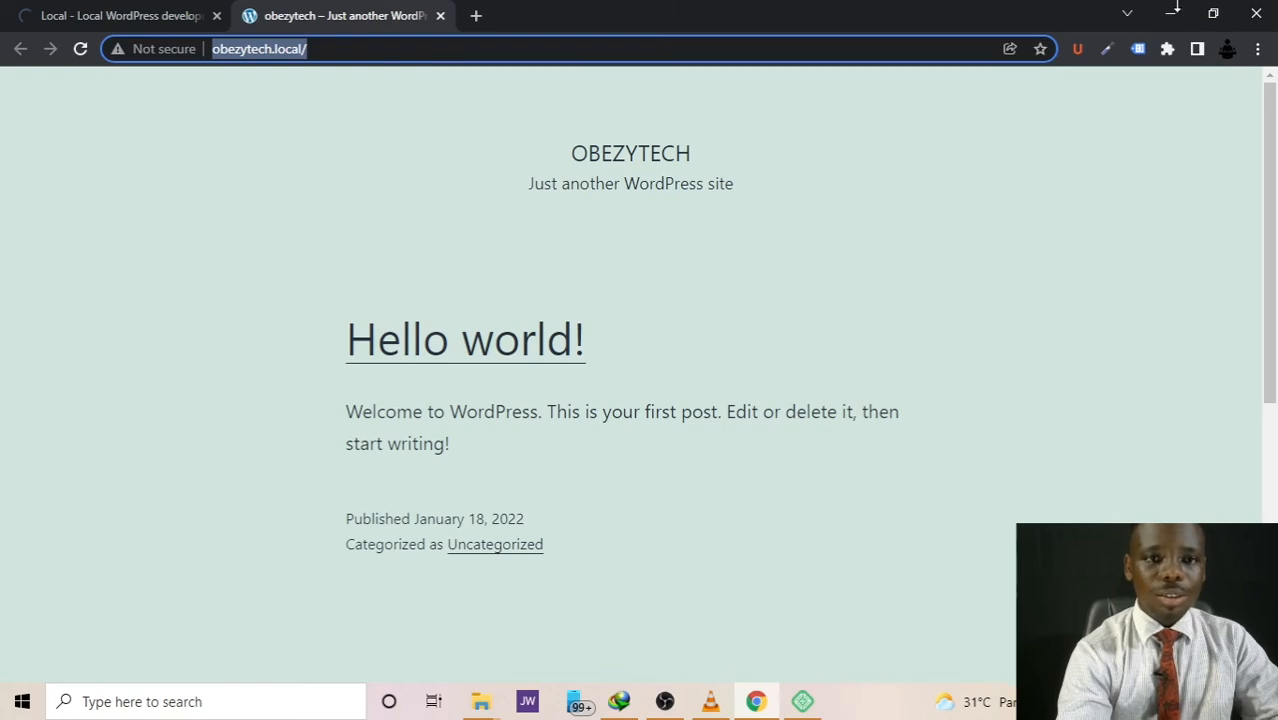
left_click(1175, 12)
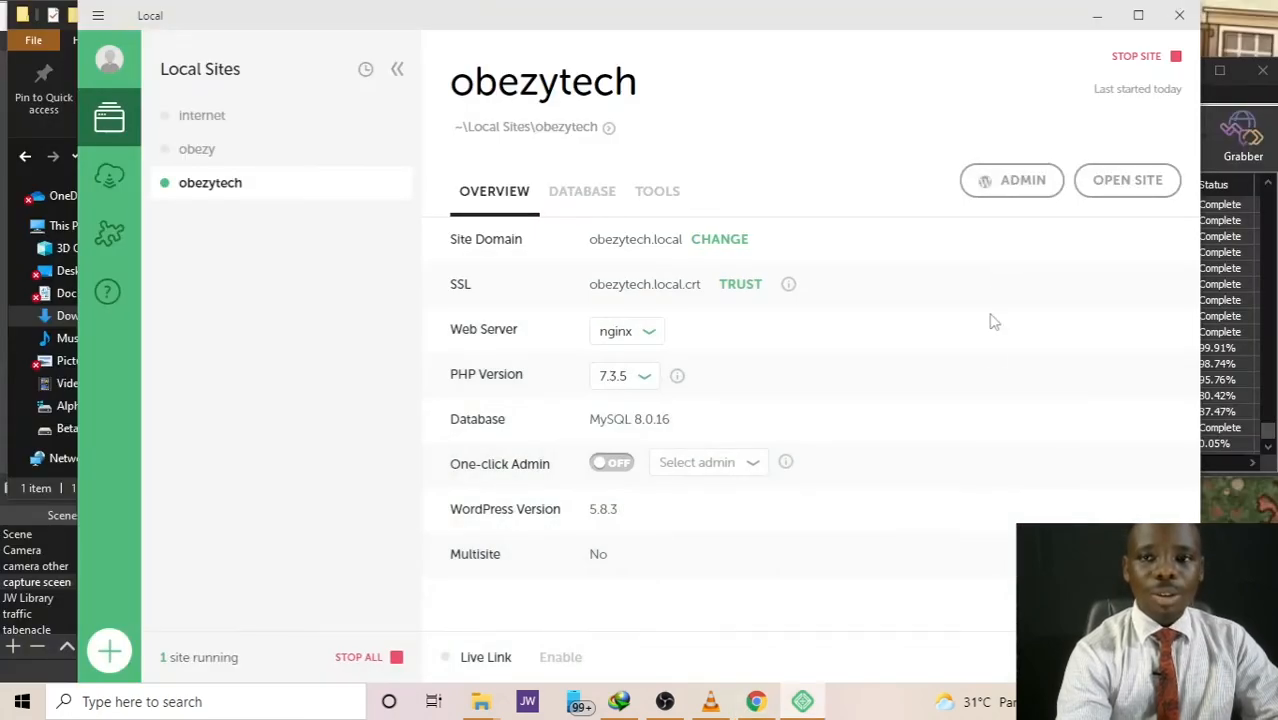
Step: Log into obezytech's WP admin with Remember Me ticked, retyping the password after one rejection
left_click(1008, 186)
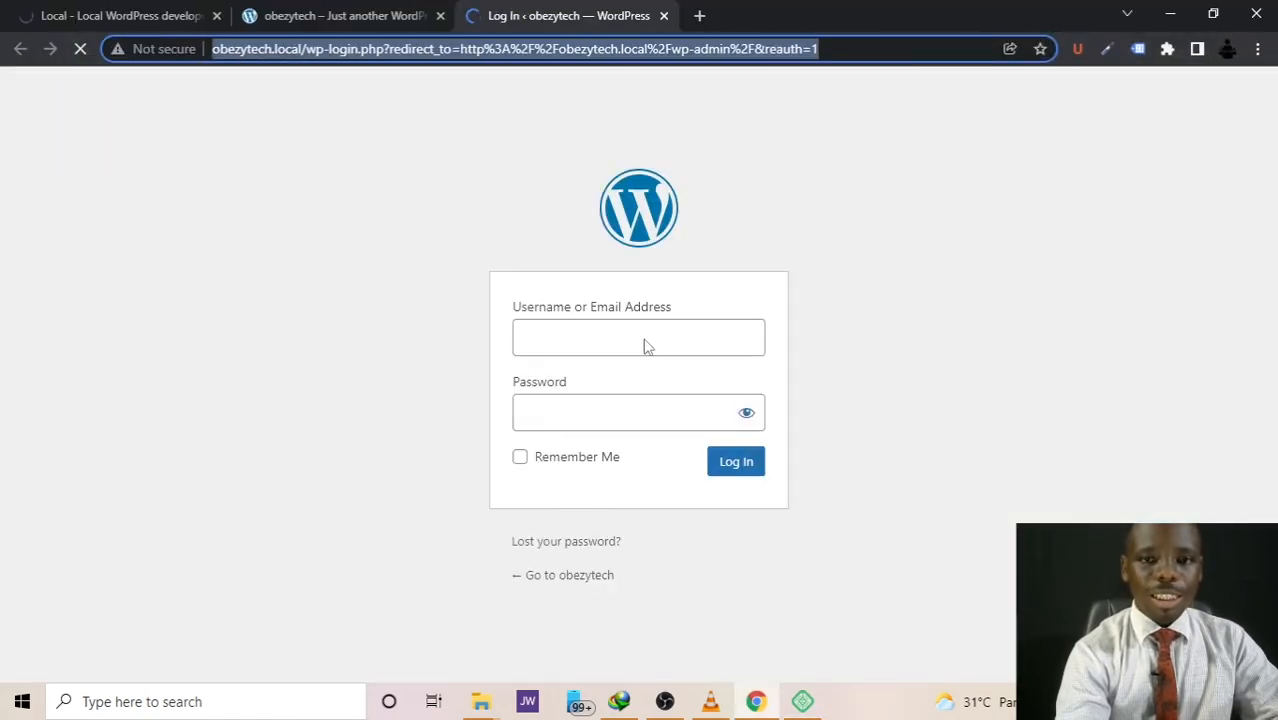
left_click(645, 340)
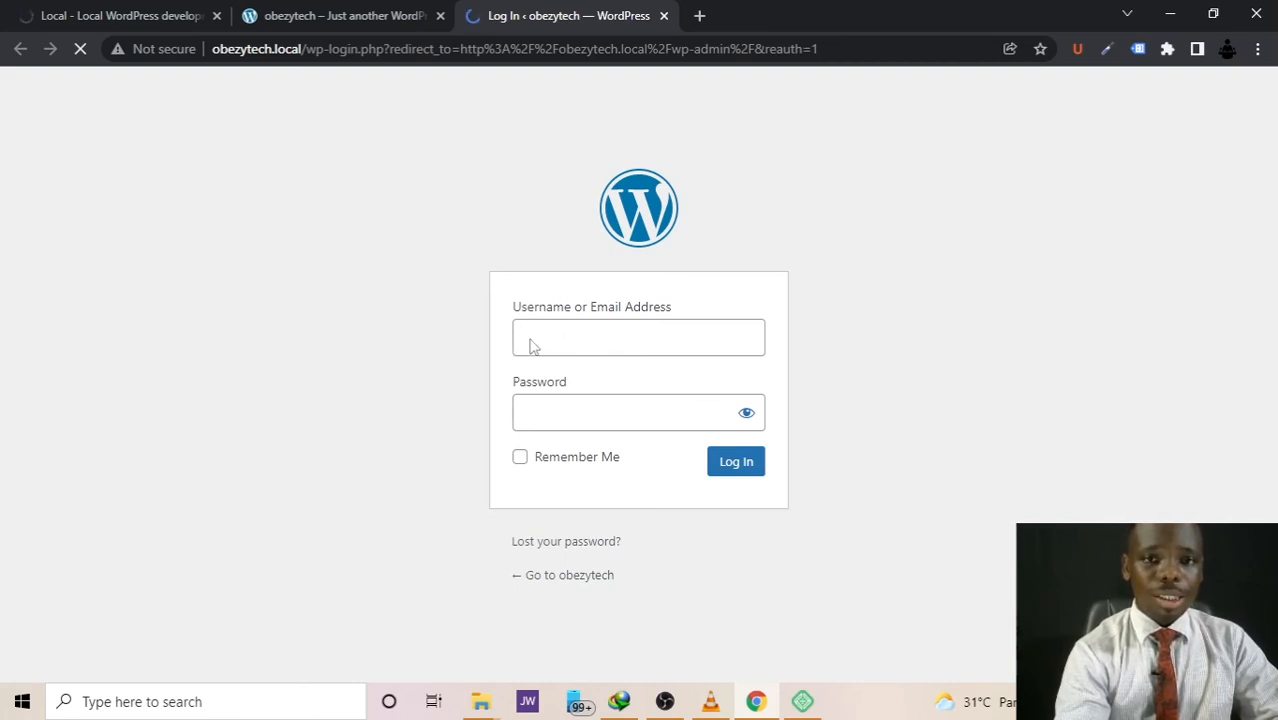
left_click(576, 333)
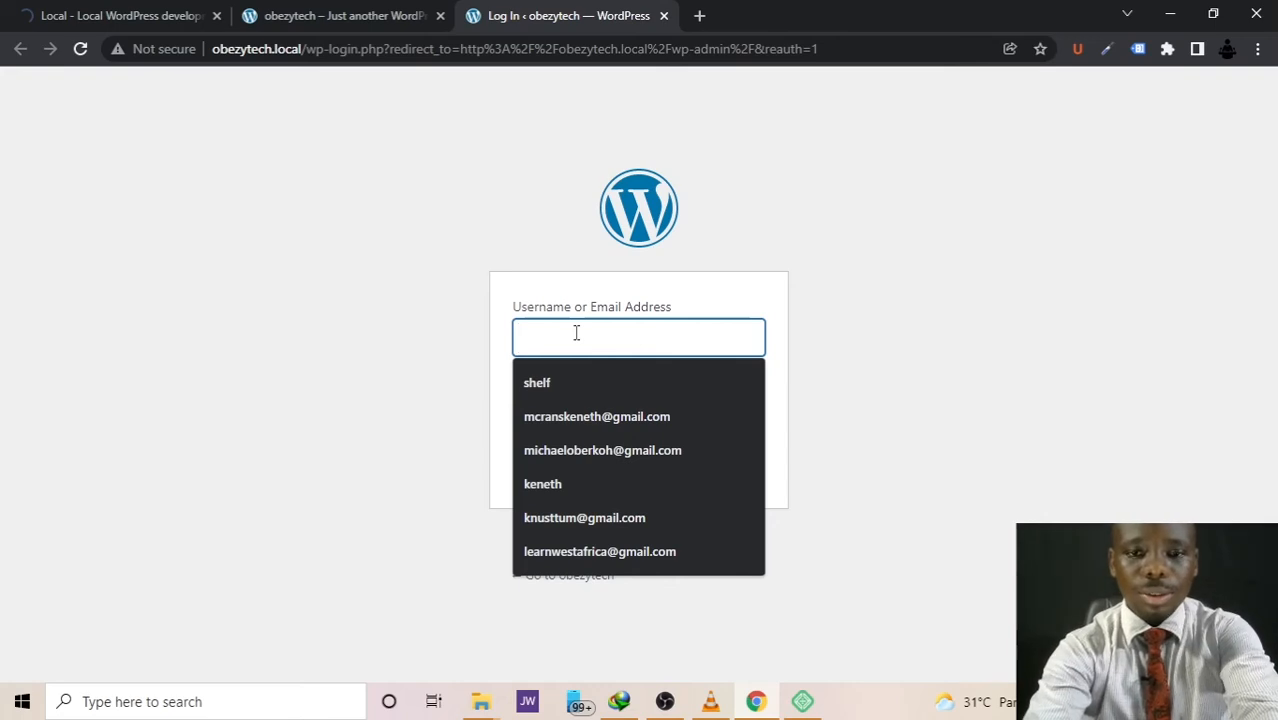
type("obe")
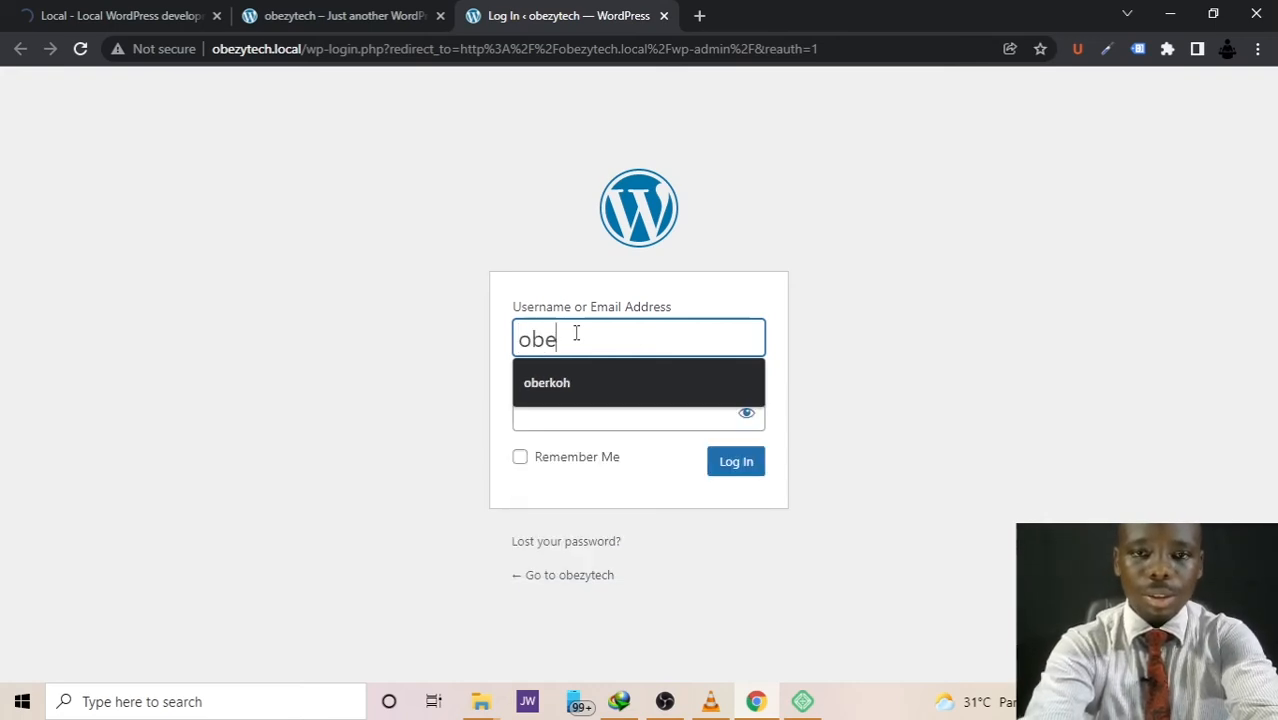
type("zy")
key("Tab")
type("****")
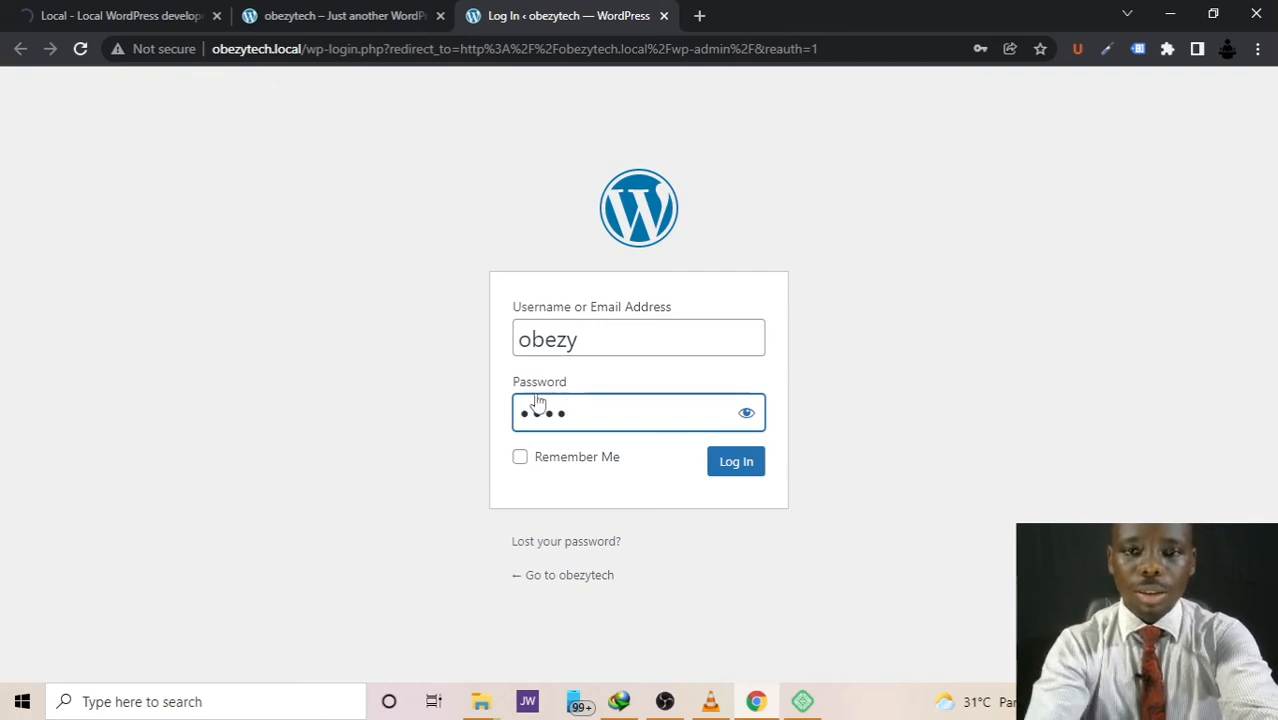
left_click(587, 466)
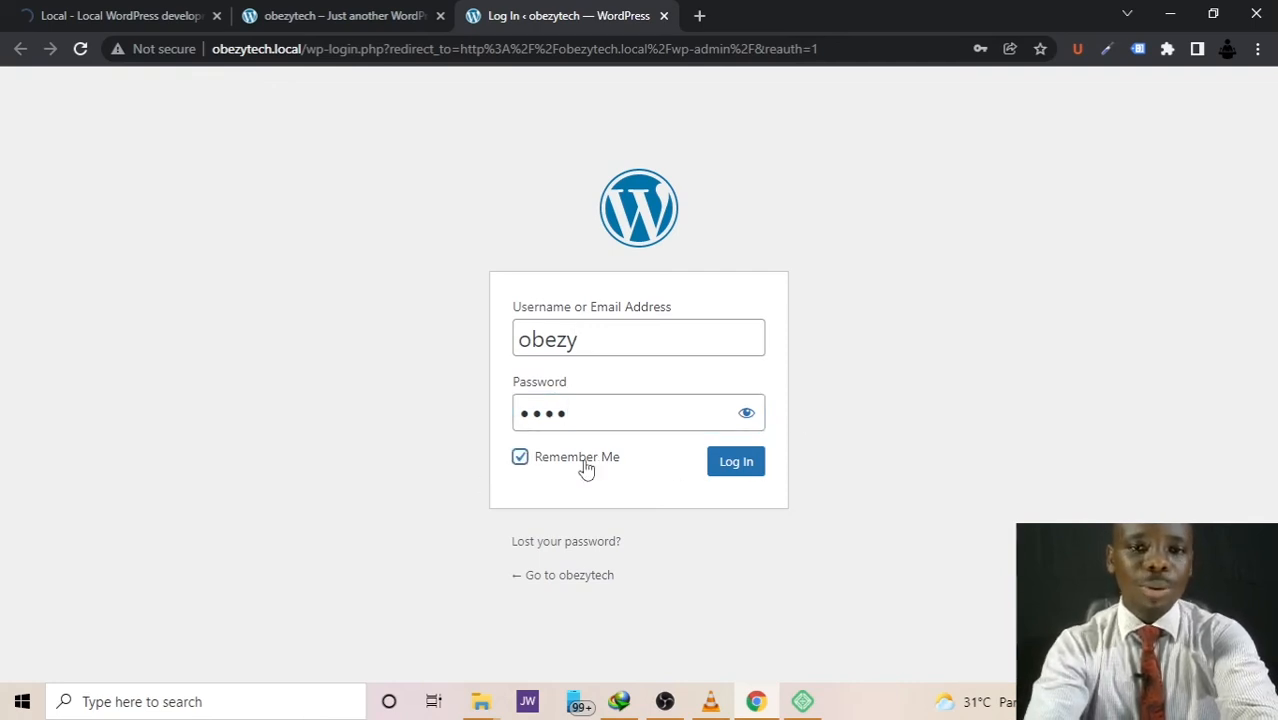
left_click(750, 470)
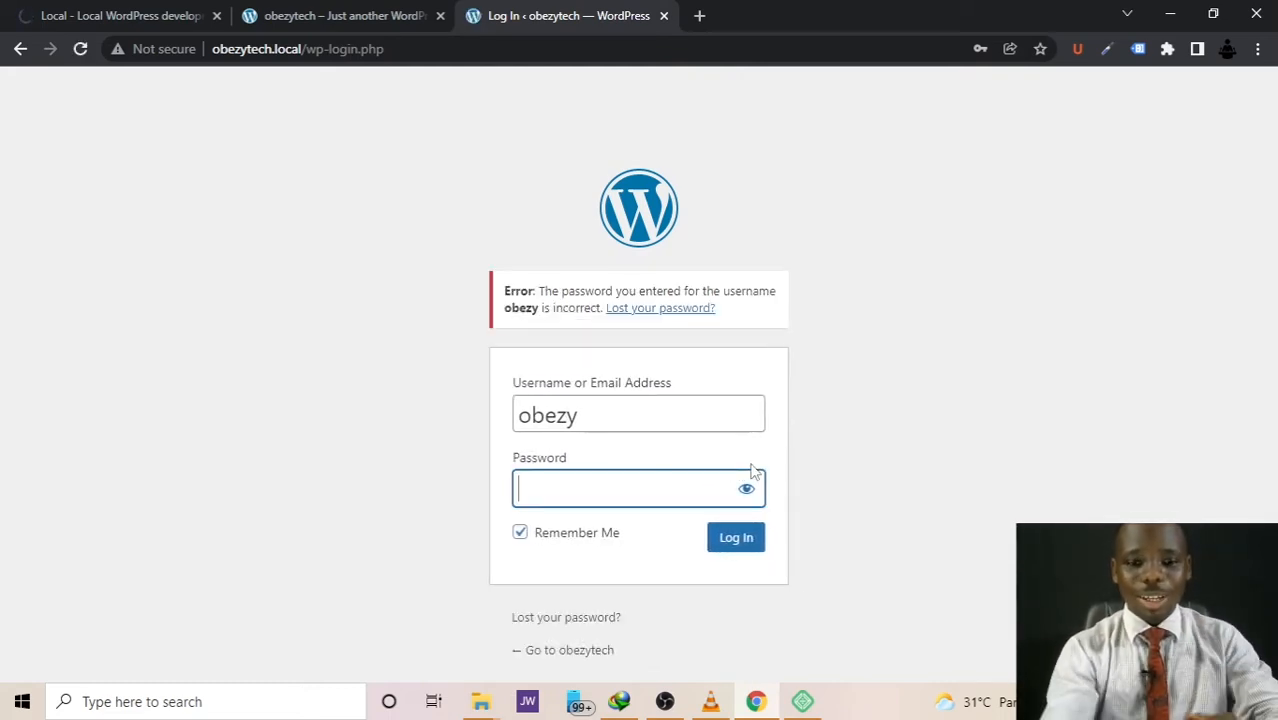
type("••••")
left_click(727, 543)
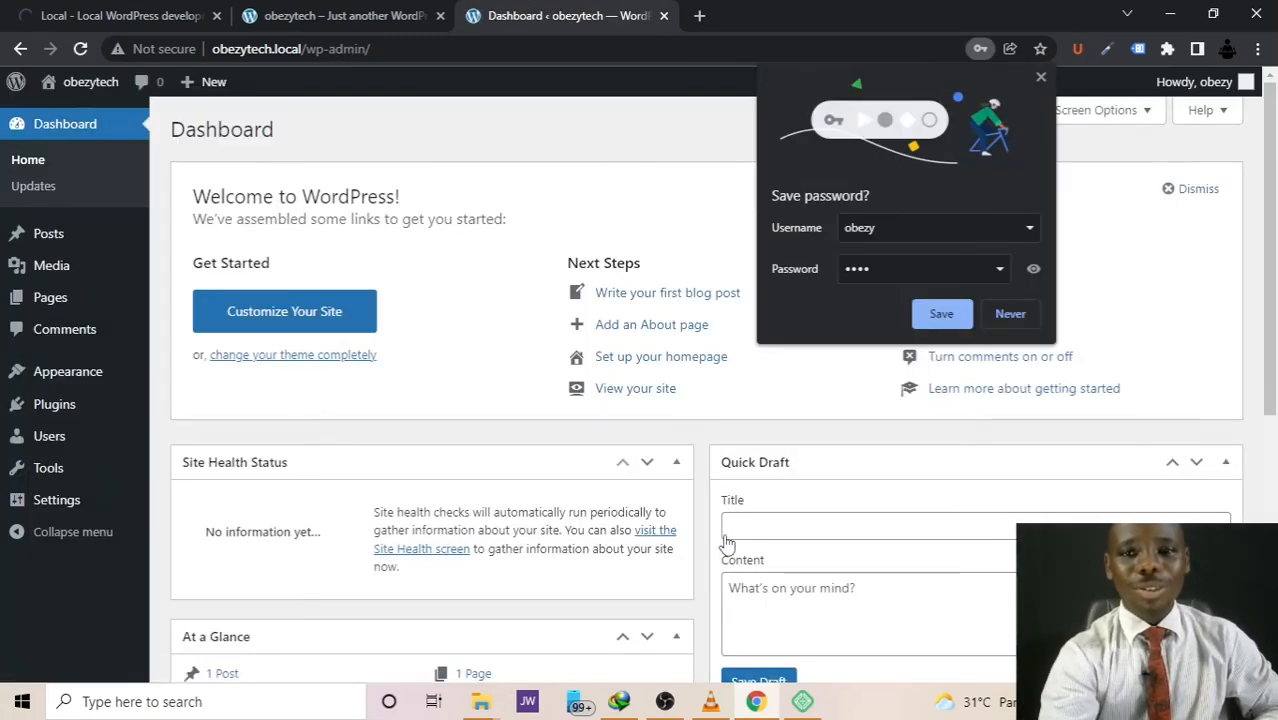
Step: Decline saving the password and open the admin Posts list
left_click(1010, 316)
scroll(770, 370, "down", 5)
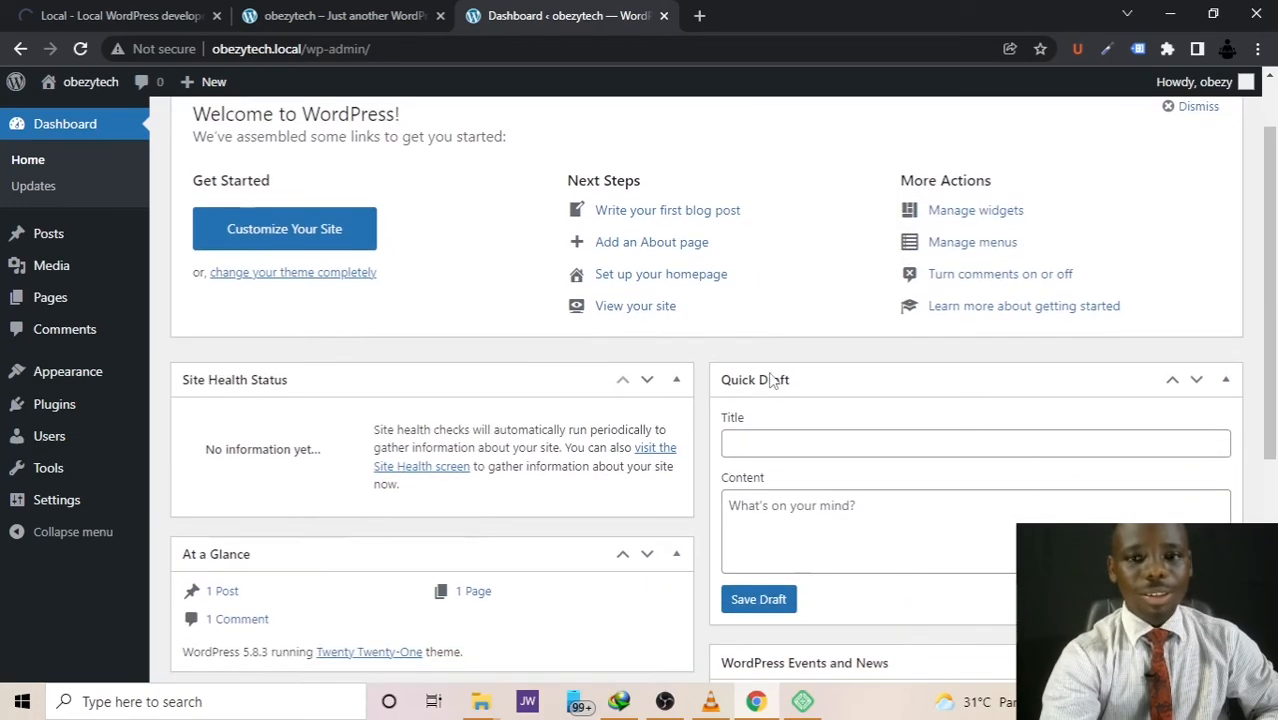
left_click(94, 234)
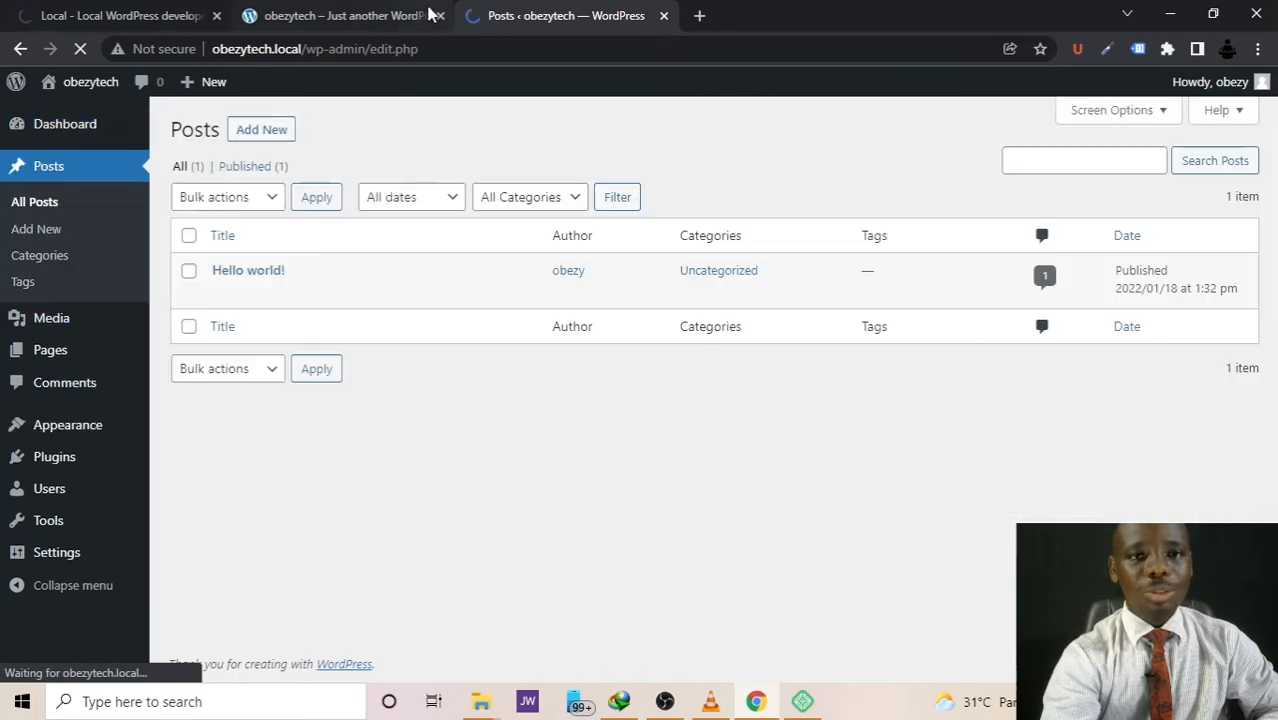
Step: Move the front-page tab to third place and return to the Posts tab
left_click_drag(342, 15, 677, 8)
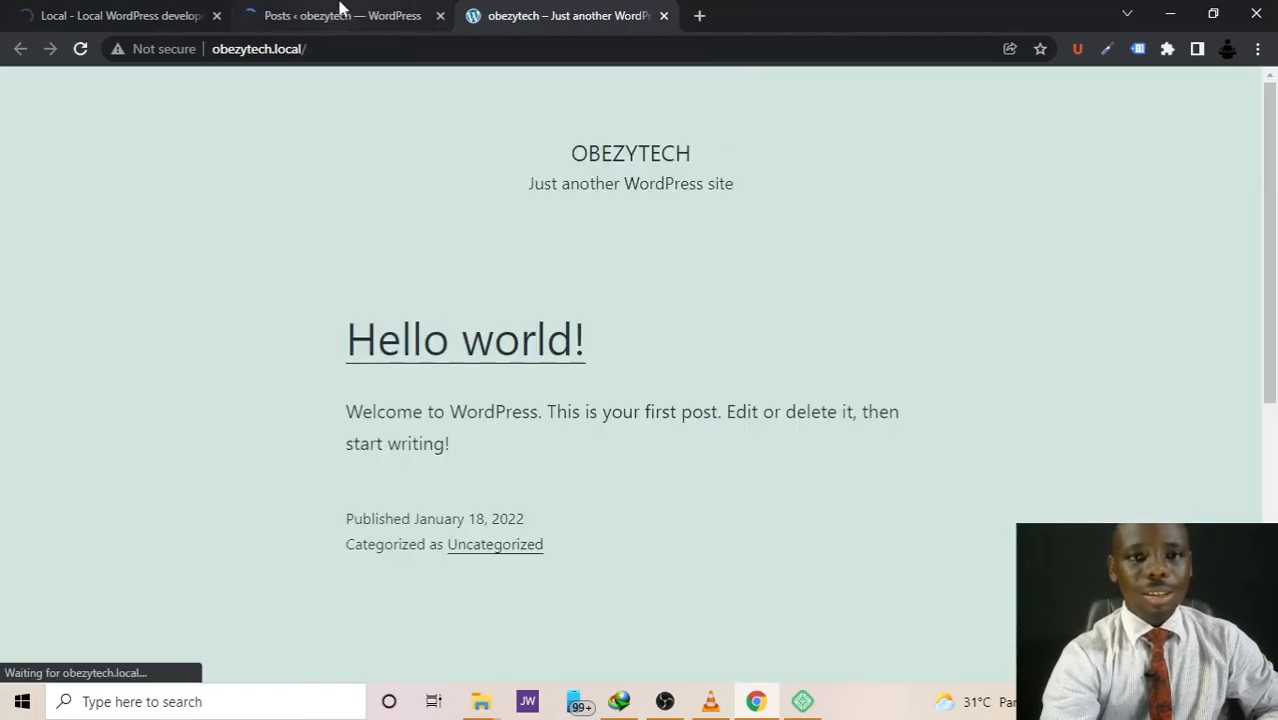
left_click(340, 12)
mouse_move(28, 563)
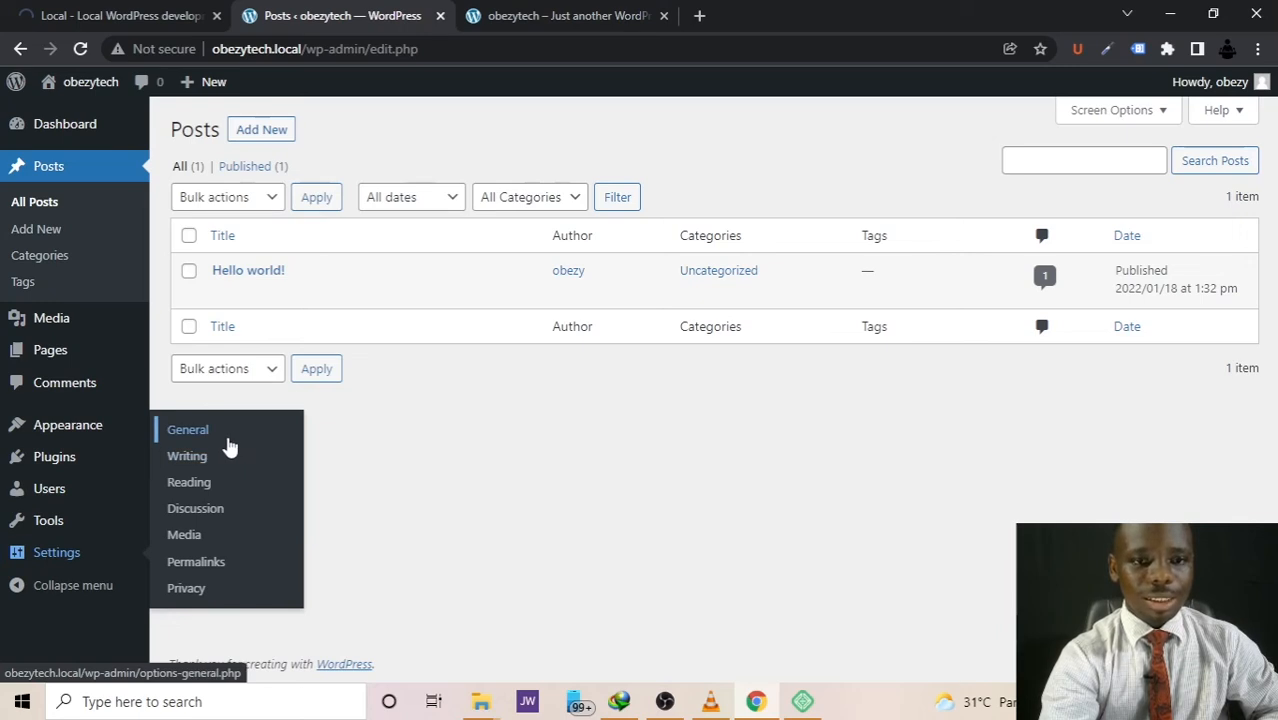
Step: In Settings > General, change the Site Title to lowercase 'obezy.com' and save
left_click(229, 440)
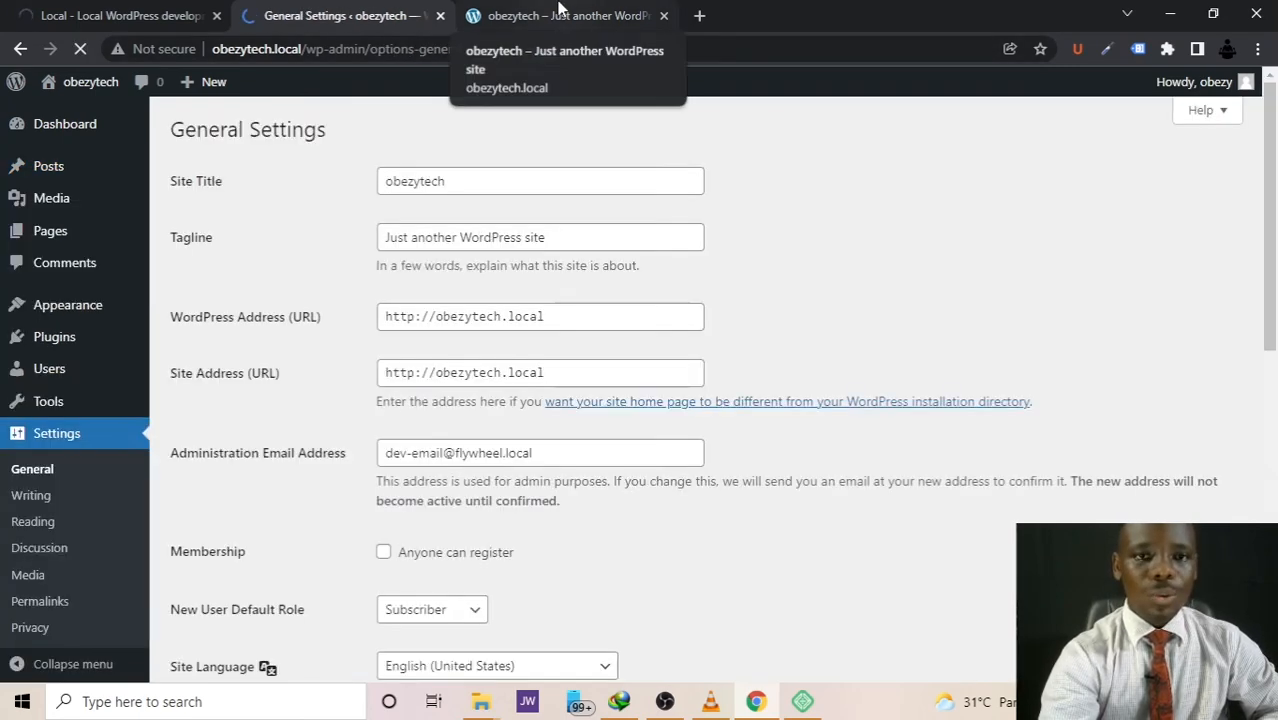
left_click(482, 181)
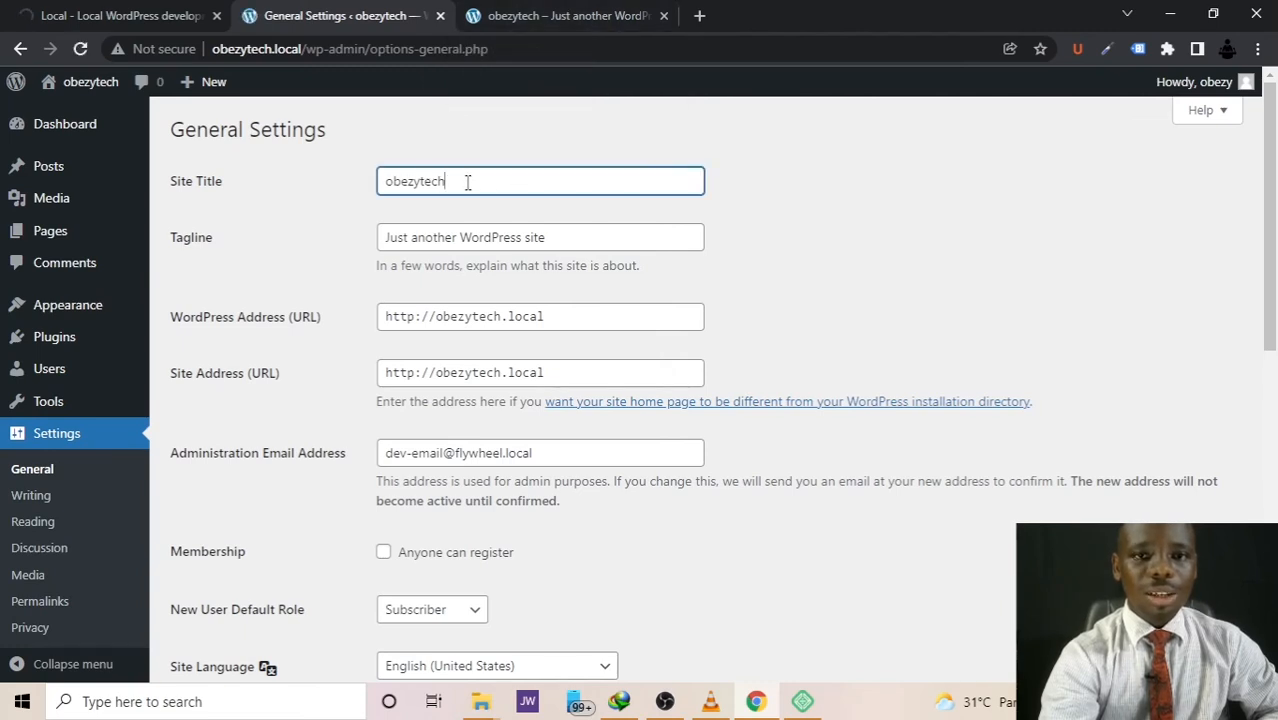
key("ctrl+a")
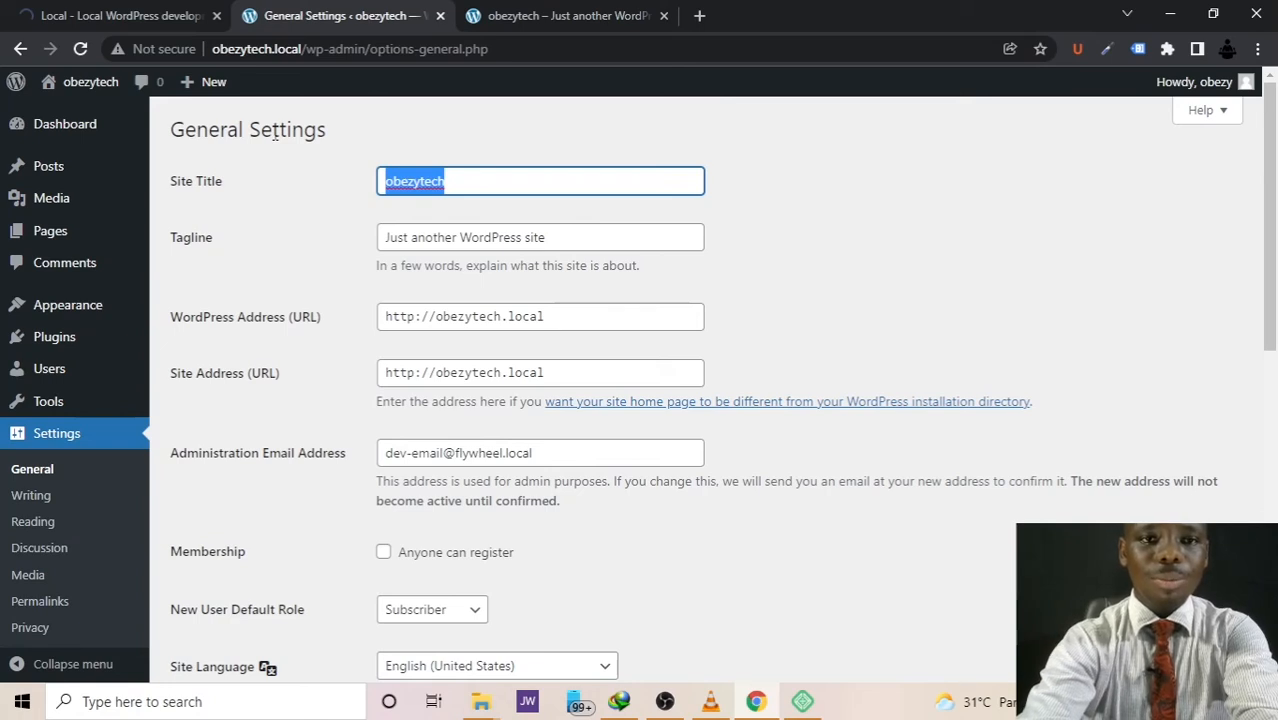
type("Obe")
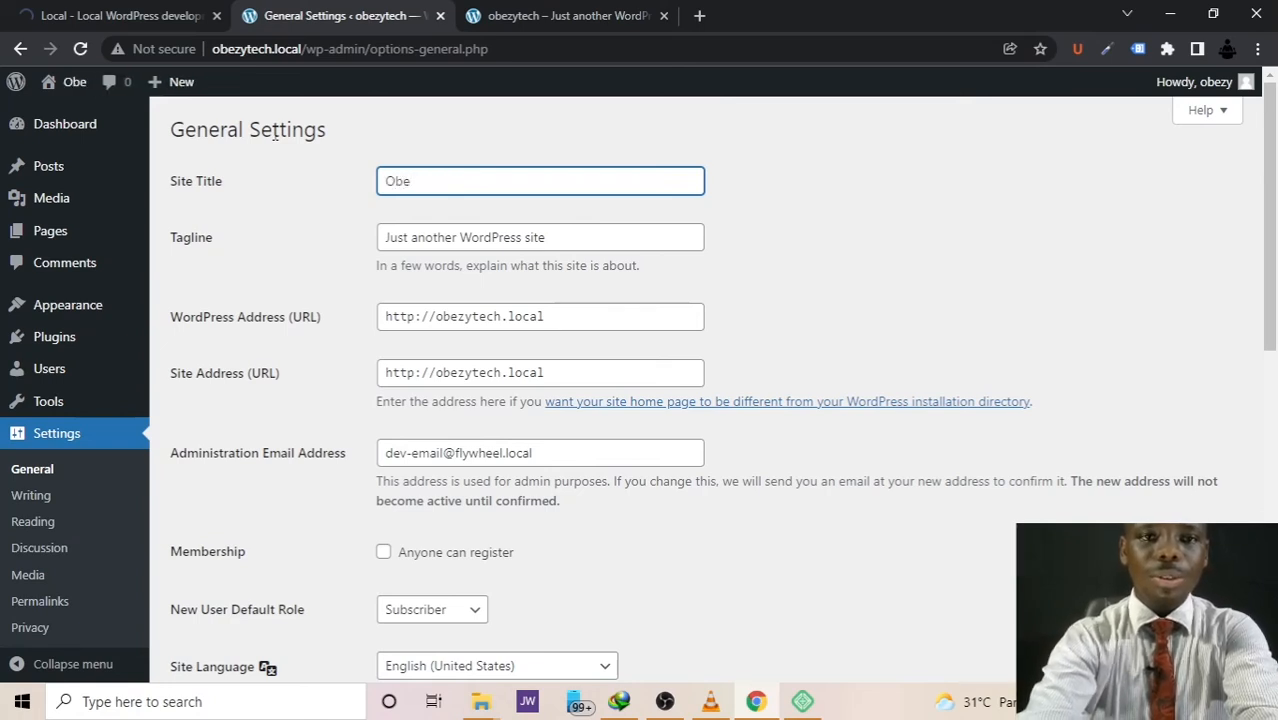
type("zy.com")
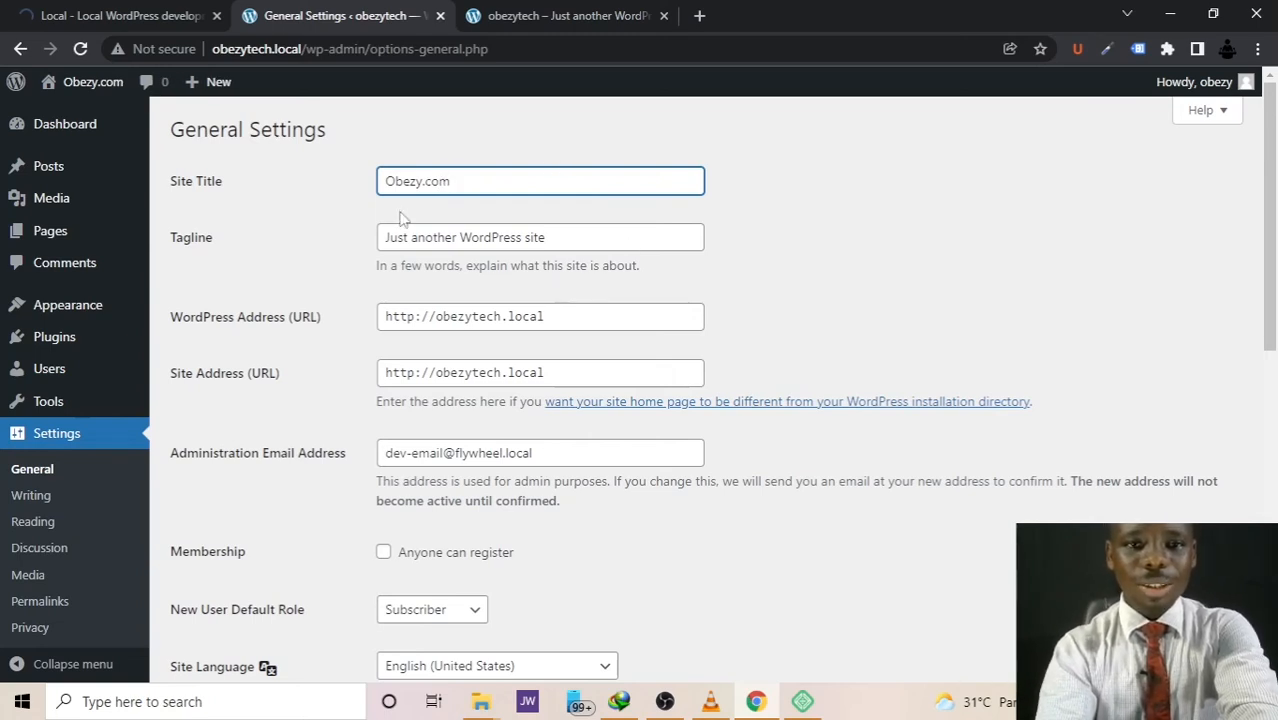
left_click(394, 182)
key("BackSpace")
type("o")
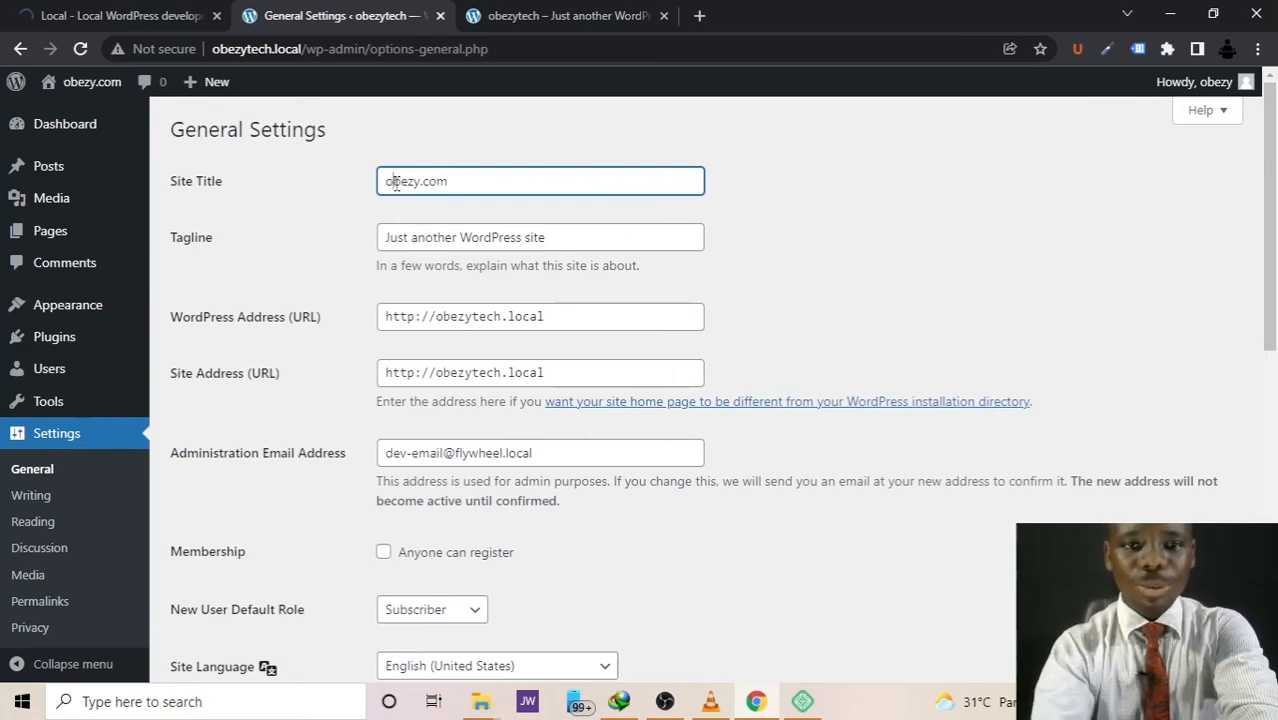
scroll(390, 238, "down", 7)
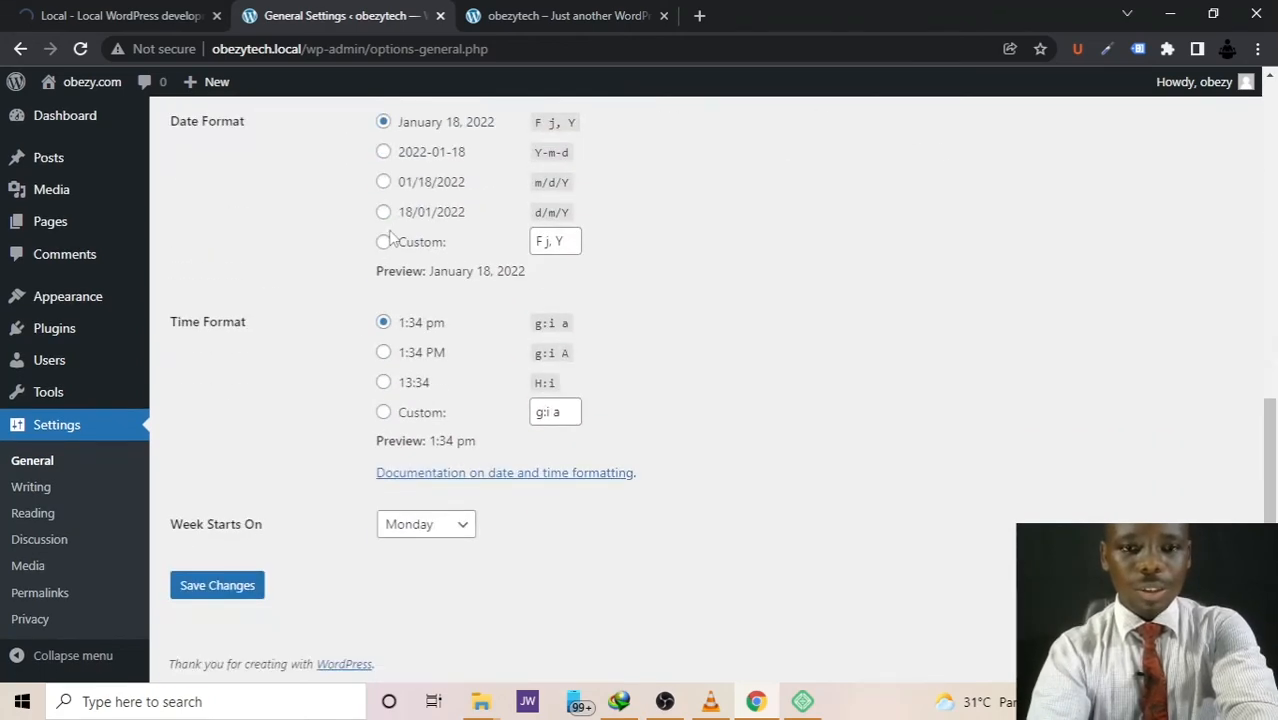
left_click(222, 590)
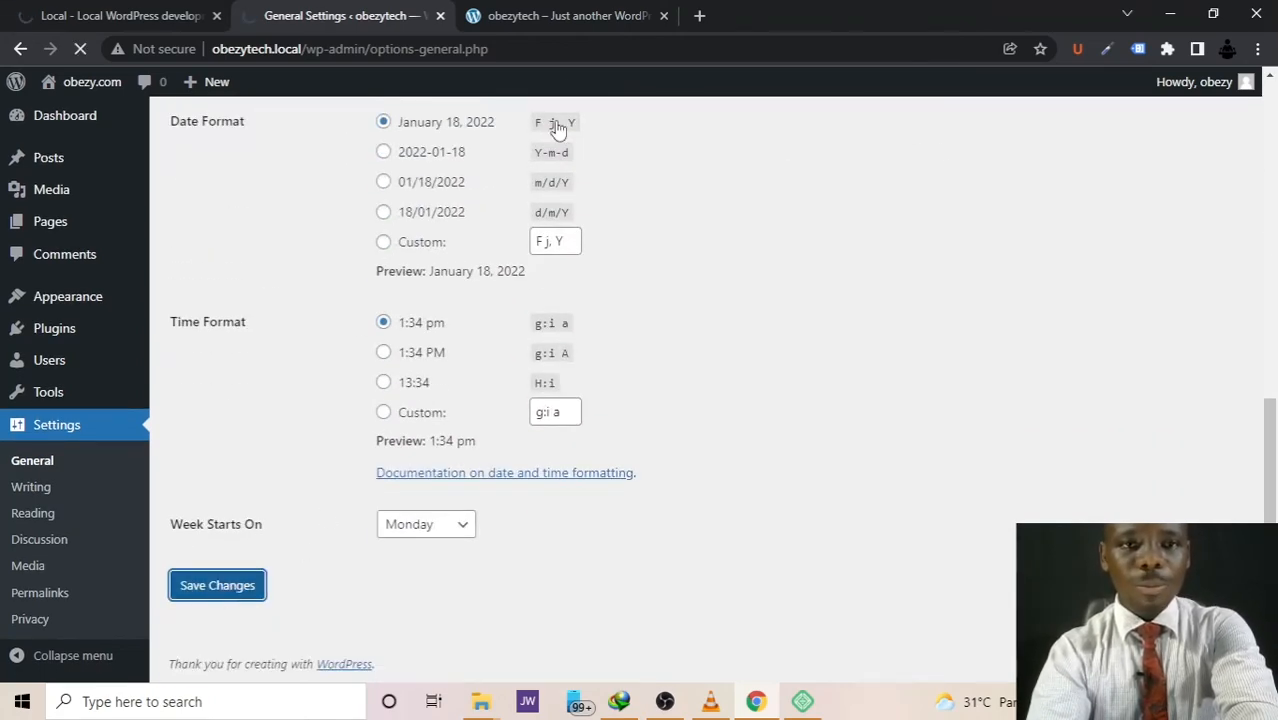
Step: Reload the front-page tab to see OBEZY.COM, then bring Local back up
left_click(571, 14)
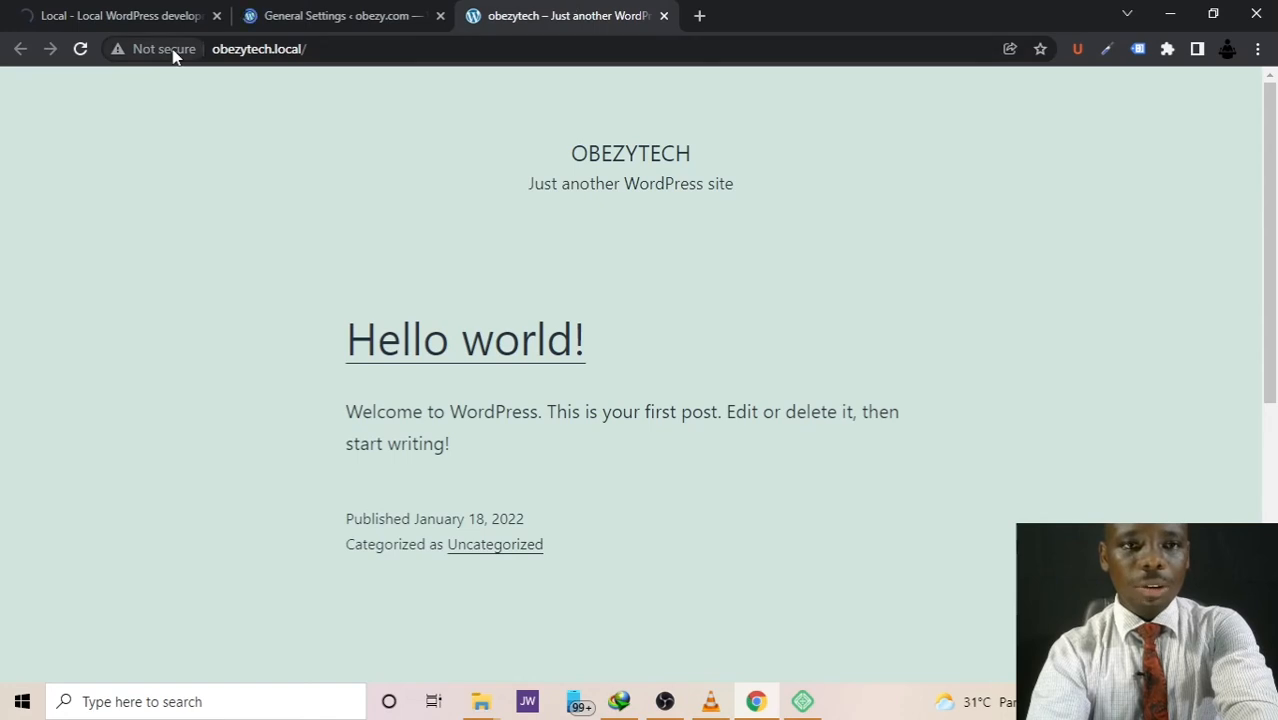
left_click(81, 49)
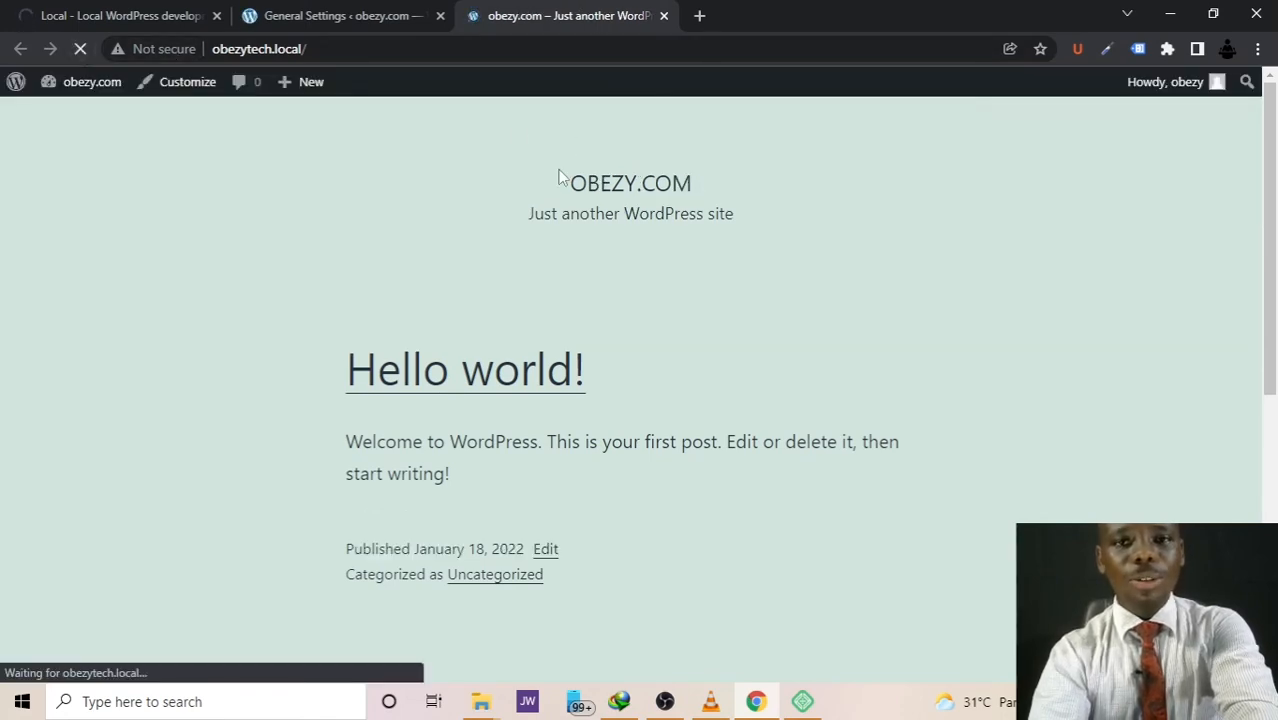
left_click(337, 8)
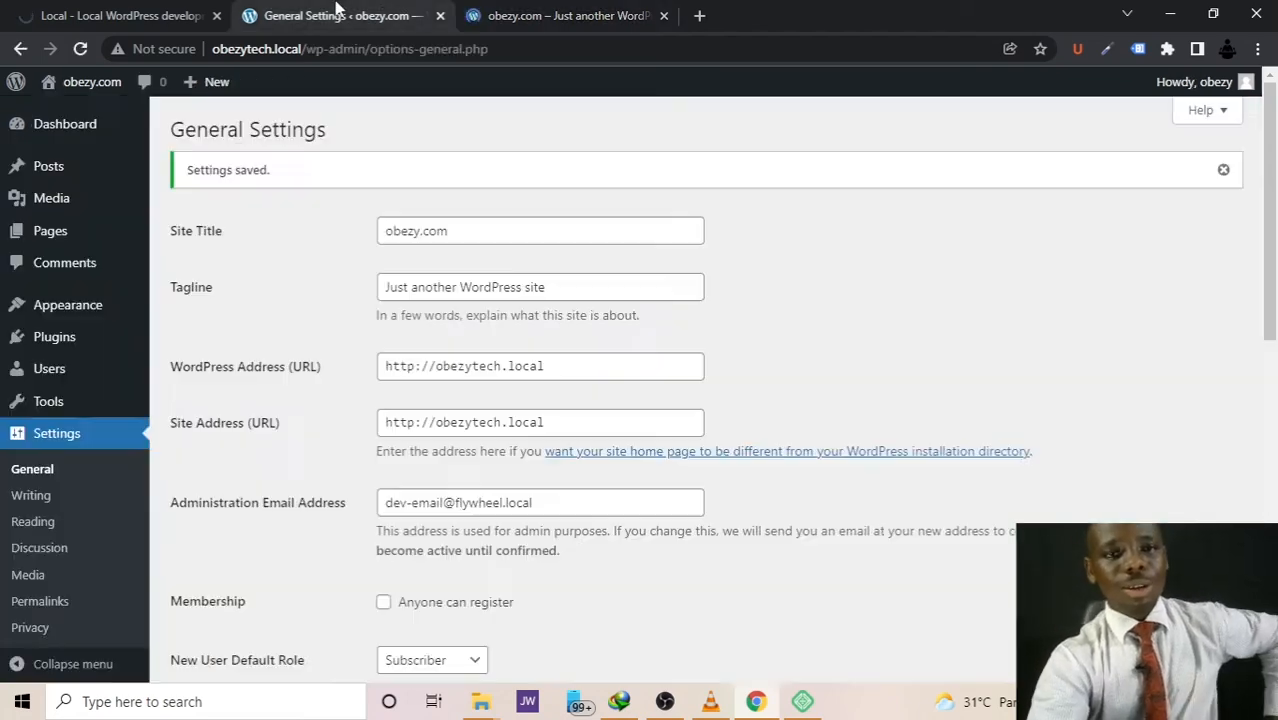
left_click(620, 8)
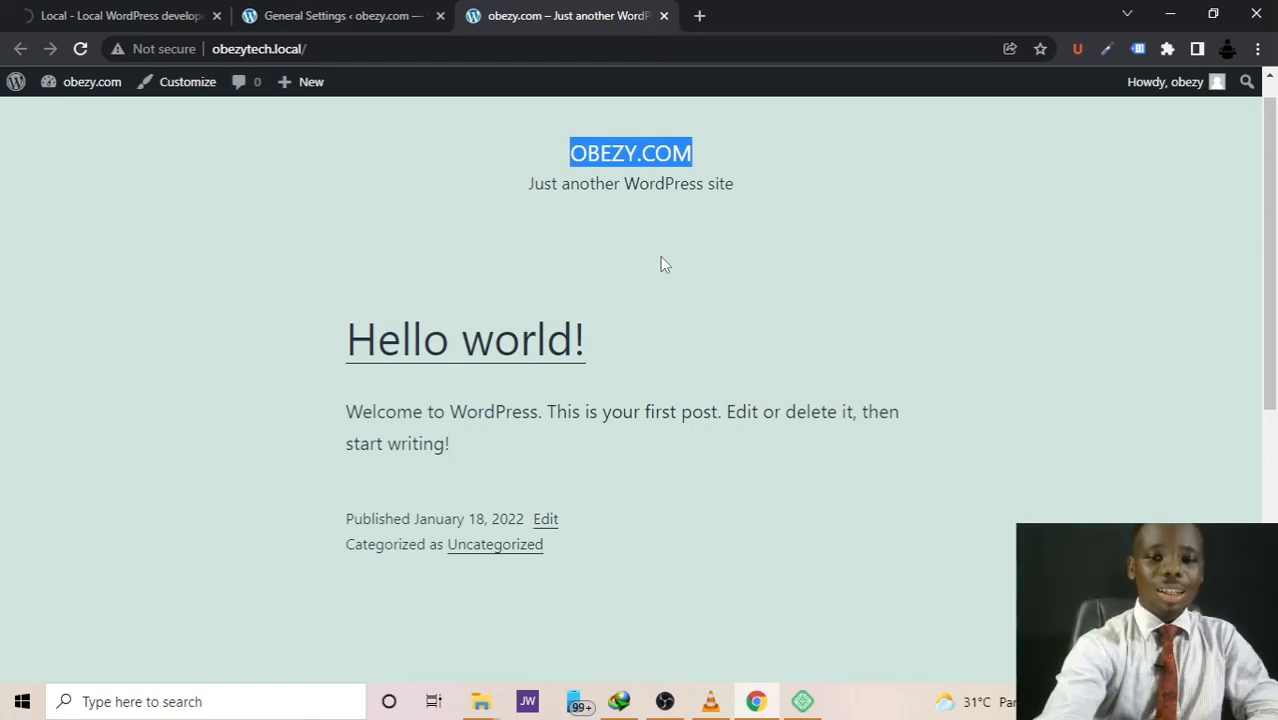
left_click(802, 701)
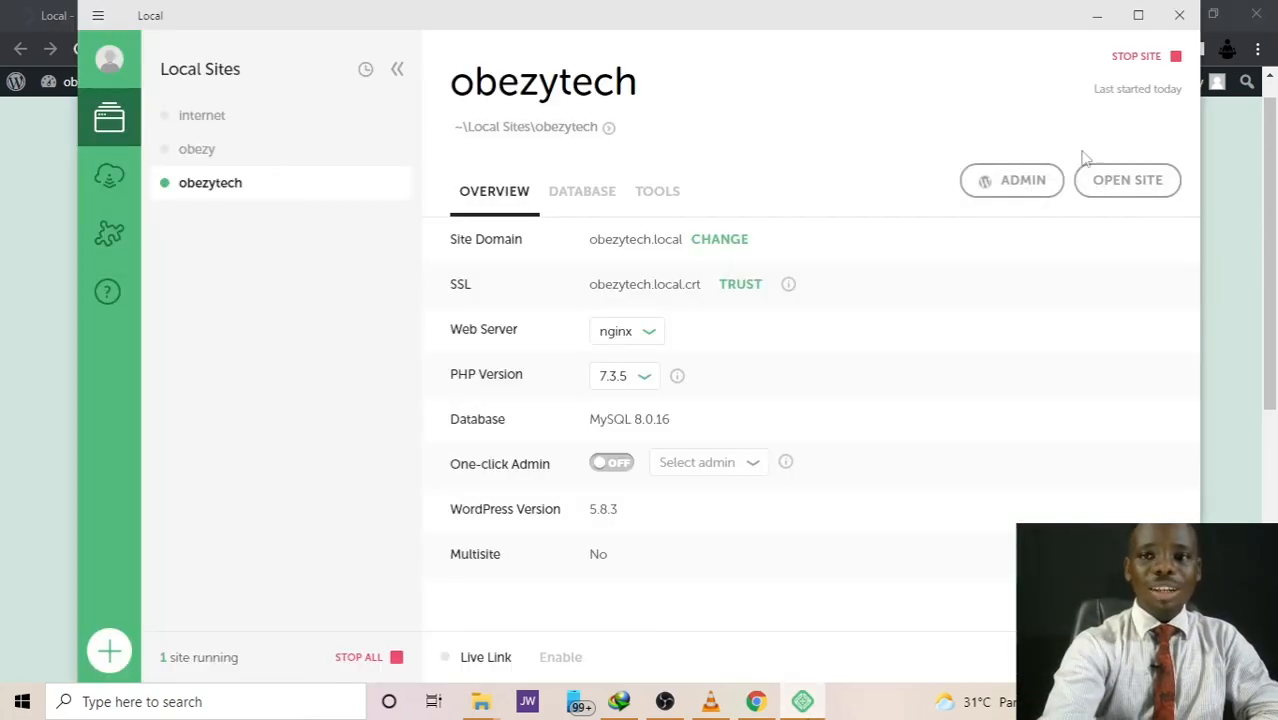
Step: Stop obezytech in Local and reload the front-page and General Settings tabs, getting a 502 error
left_click(1140, 63)
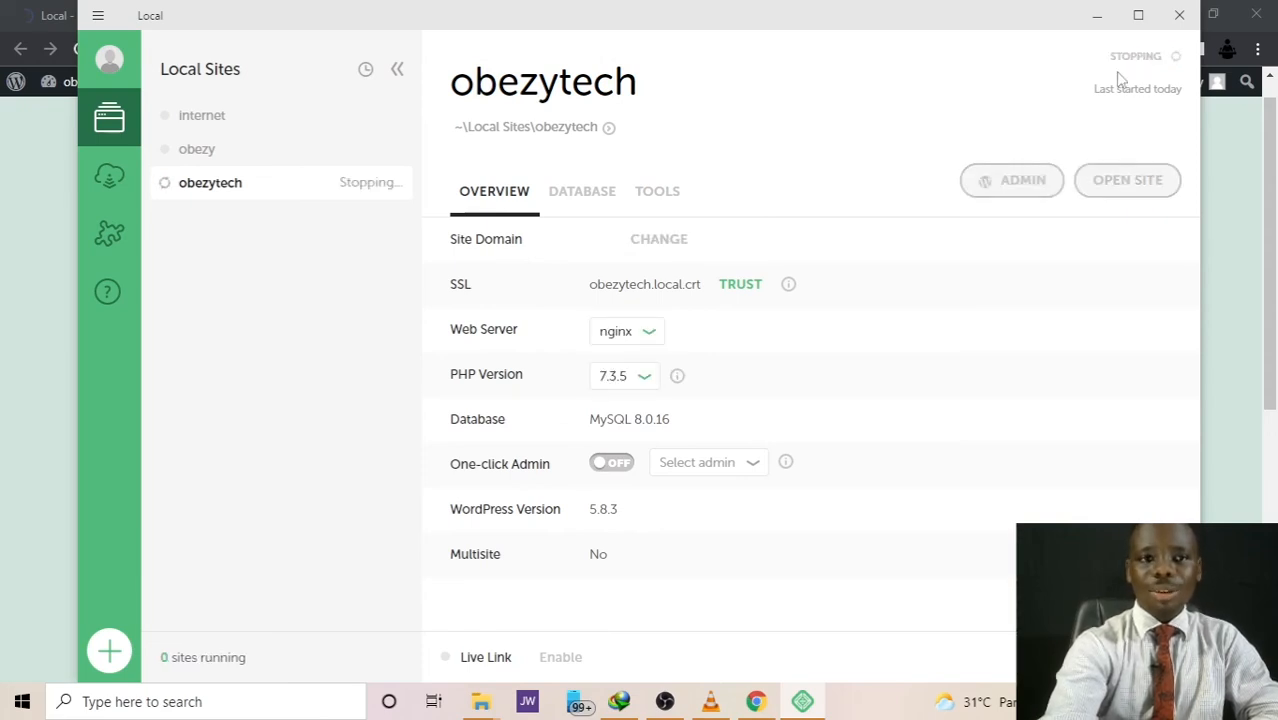
left_click(2, 323)
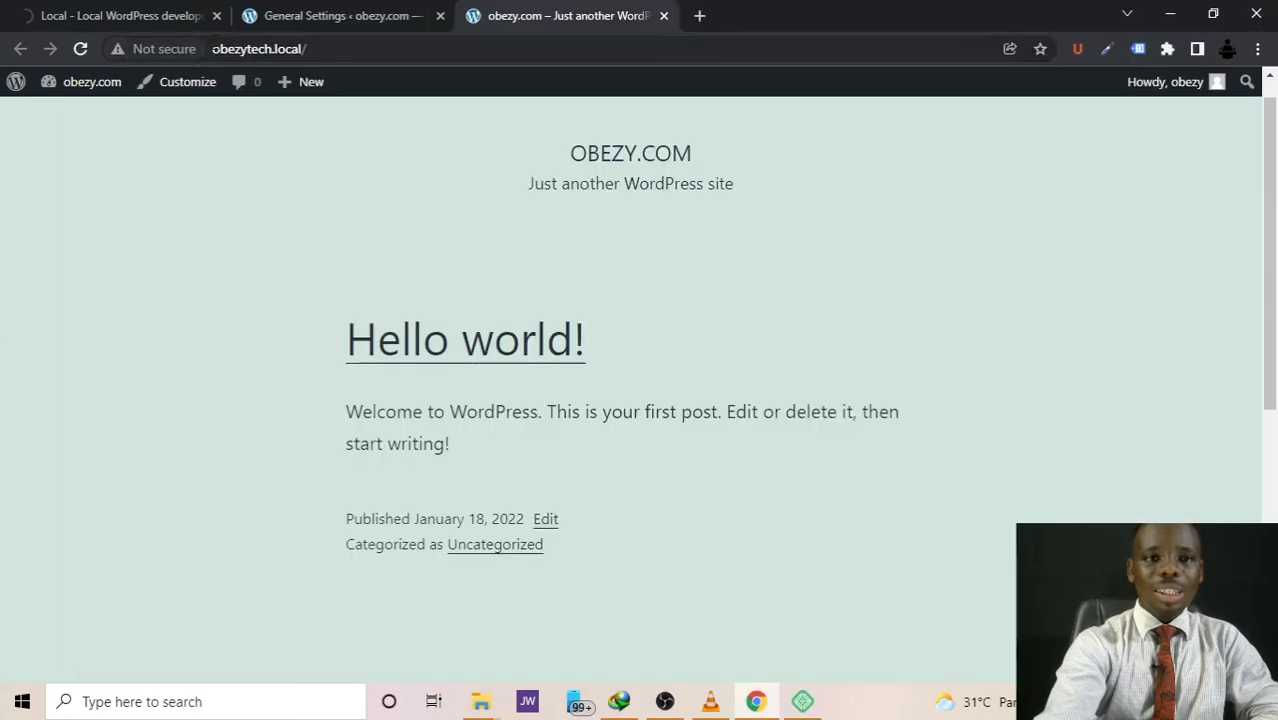
left_click(80, 48)
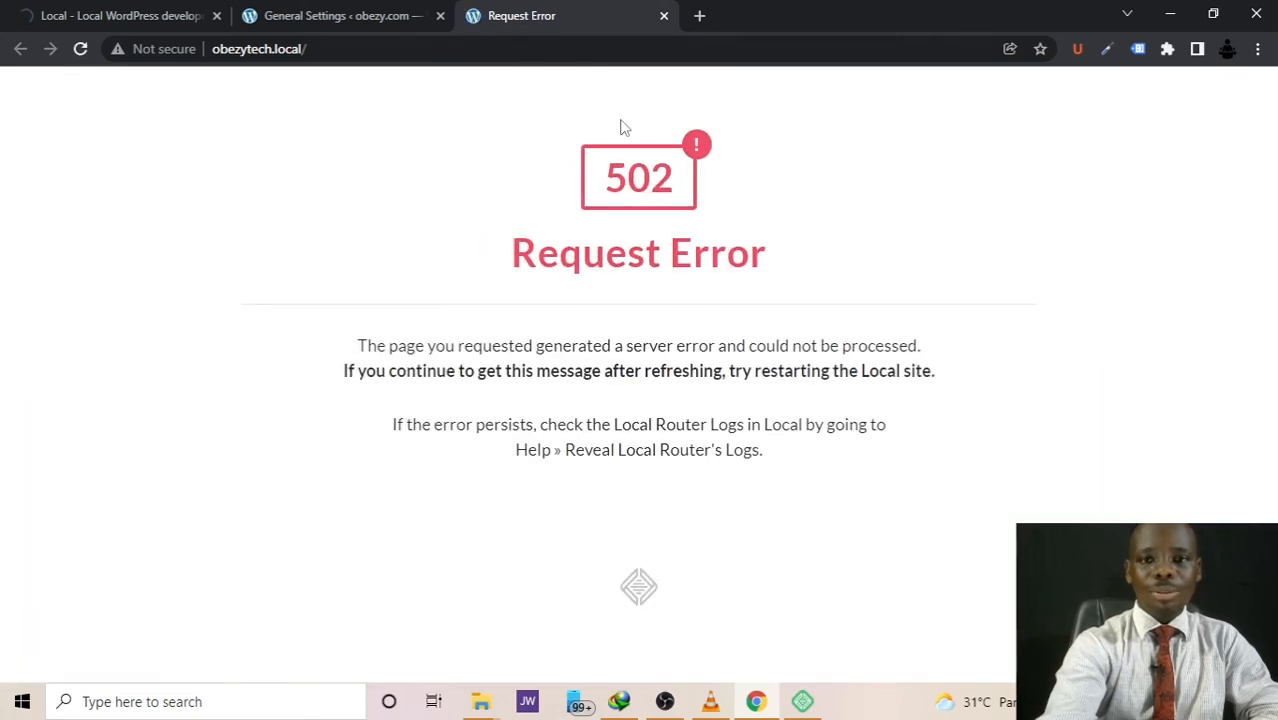
left_click(355, 14)
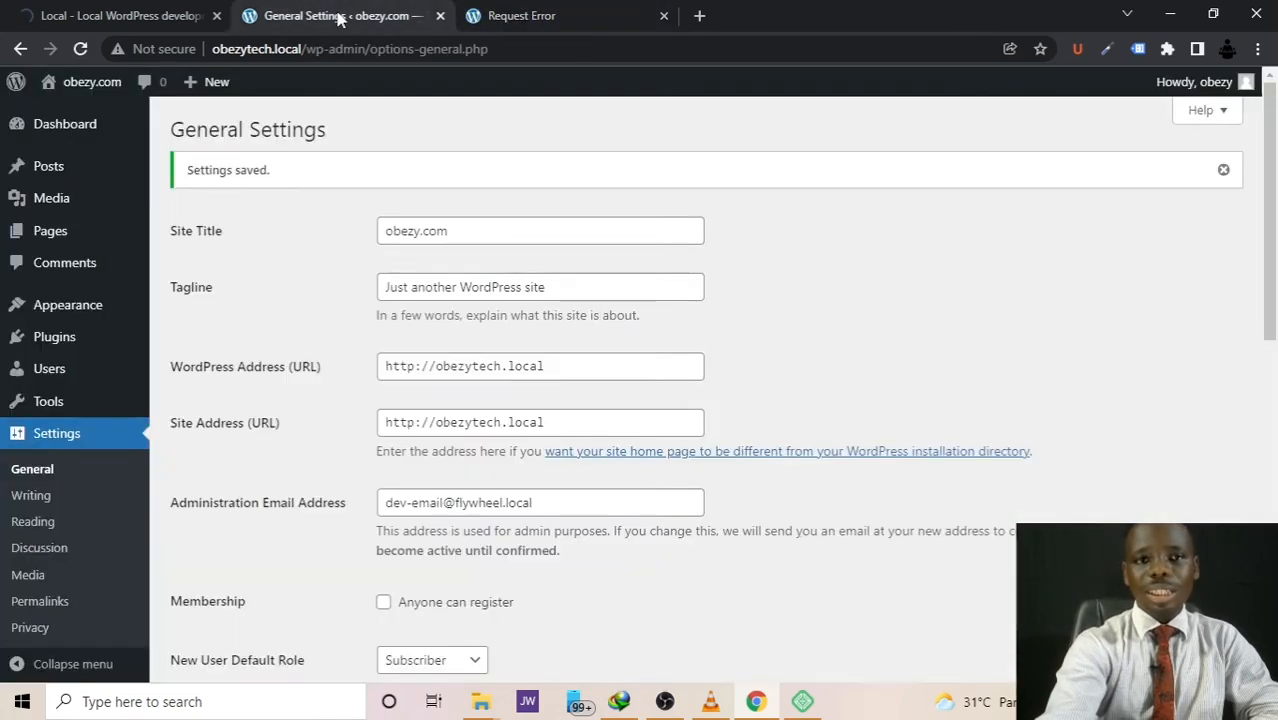
left_click(80, 49)
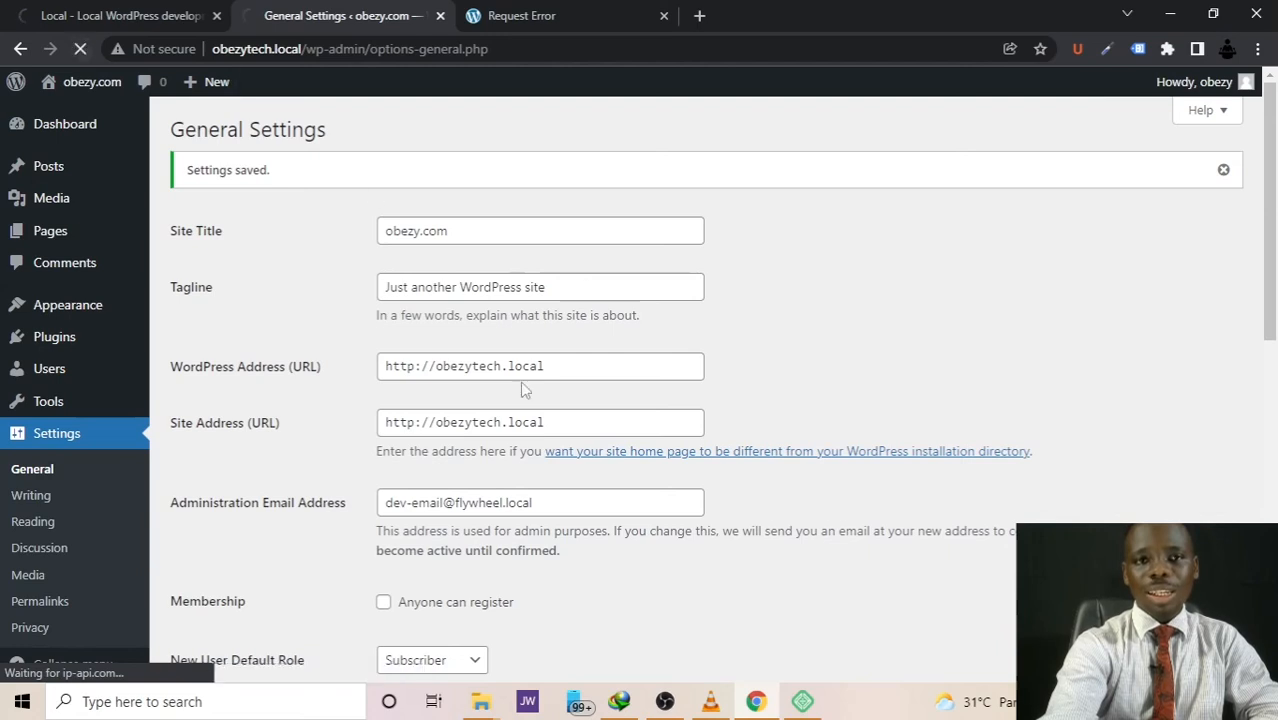
left_click(802, 701)
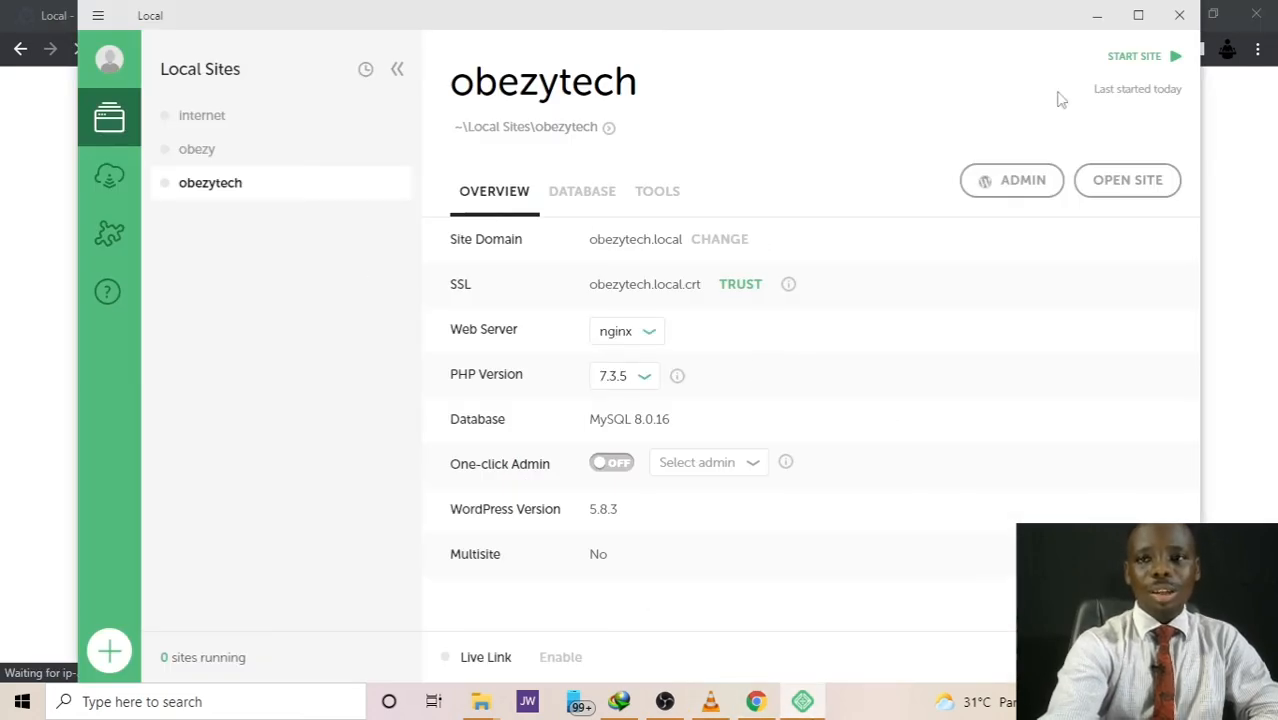
Step: Restart obezytech in Local, then reload the General Settings and front-page tabs until they load
left_click(1143, 58)
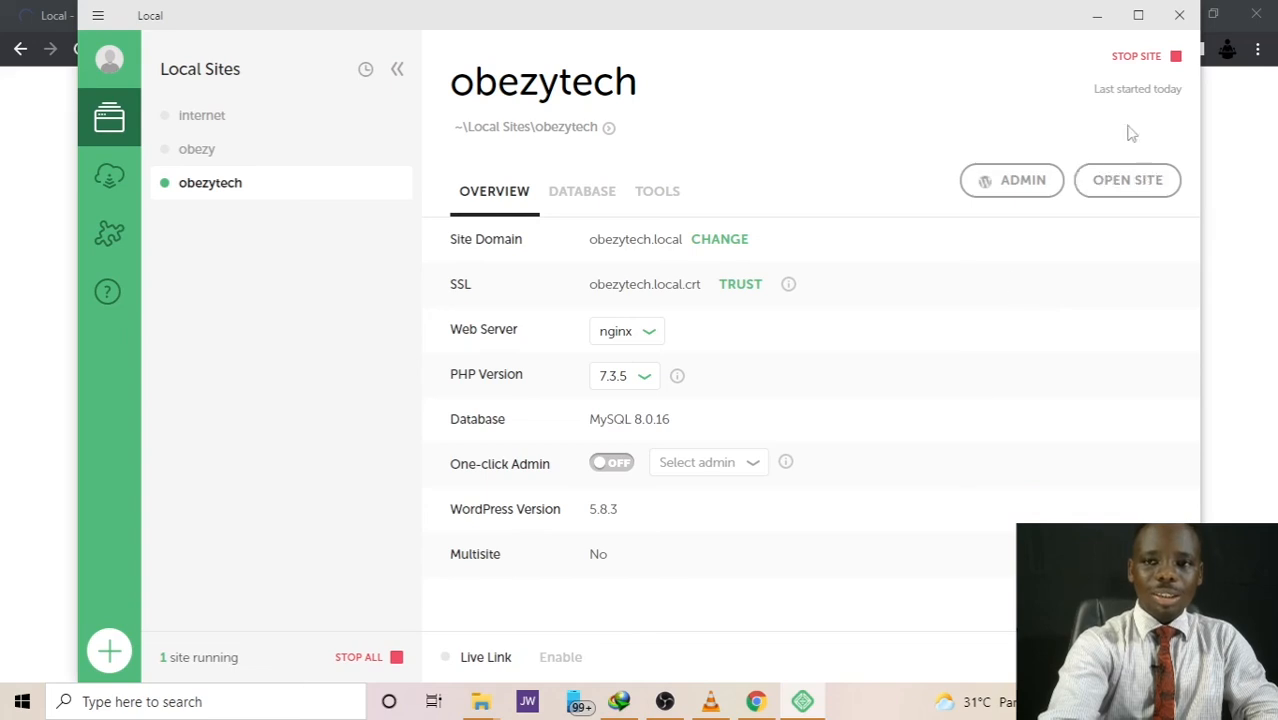
left_click(1099, 30)
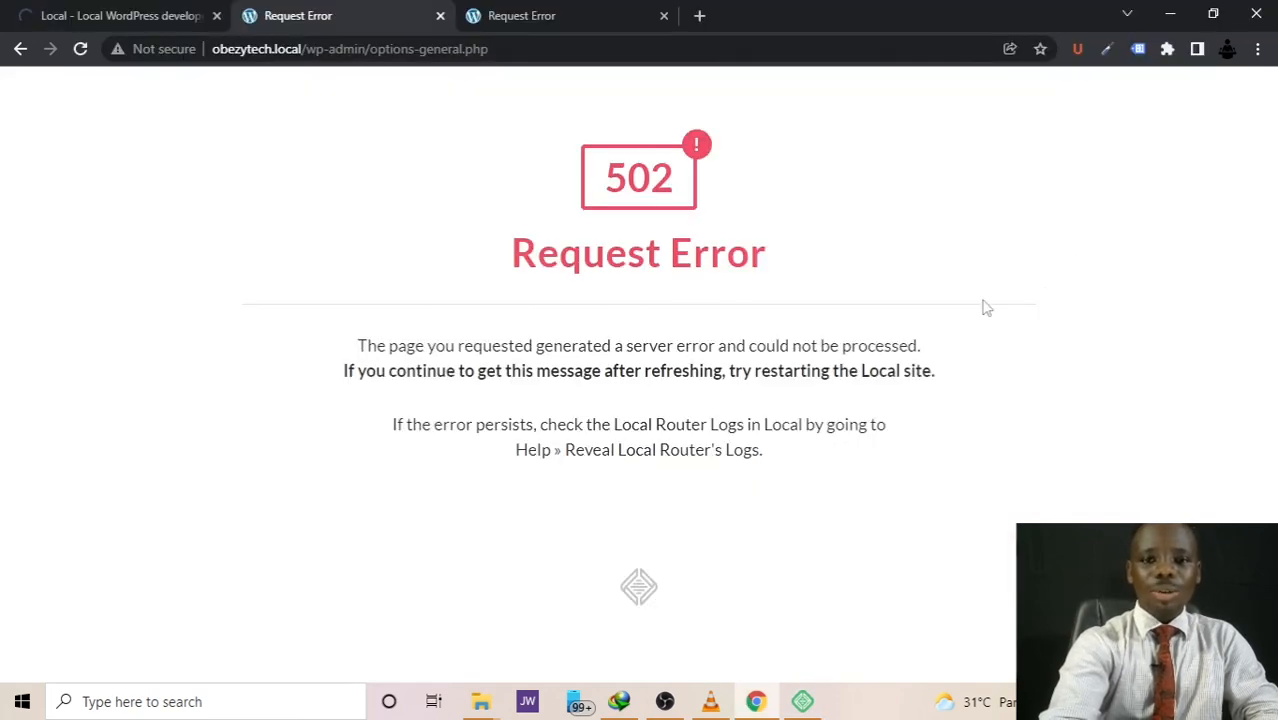
left_click(80, 48)
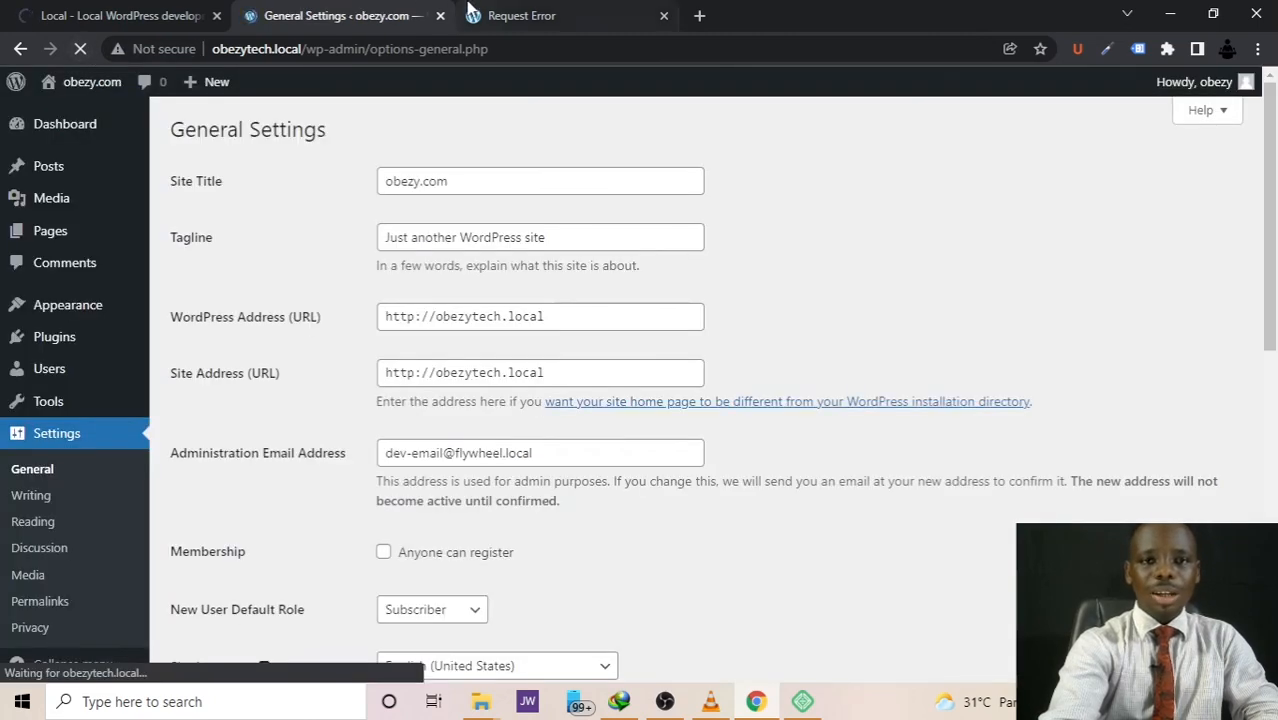
left_click(468, 12)
left_click(82, 52)
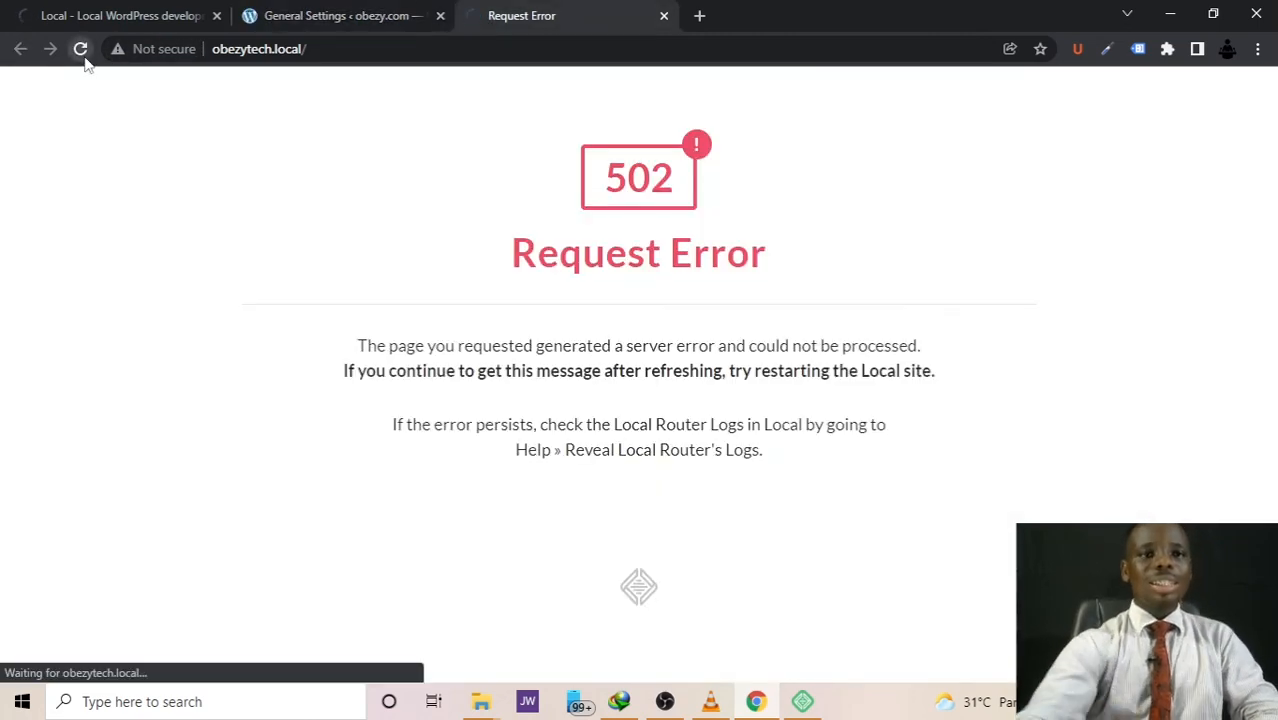